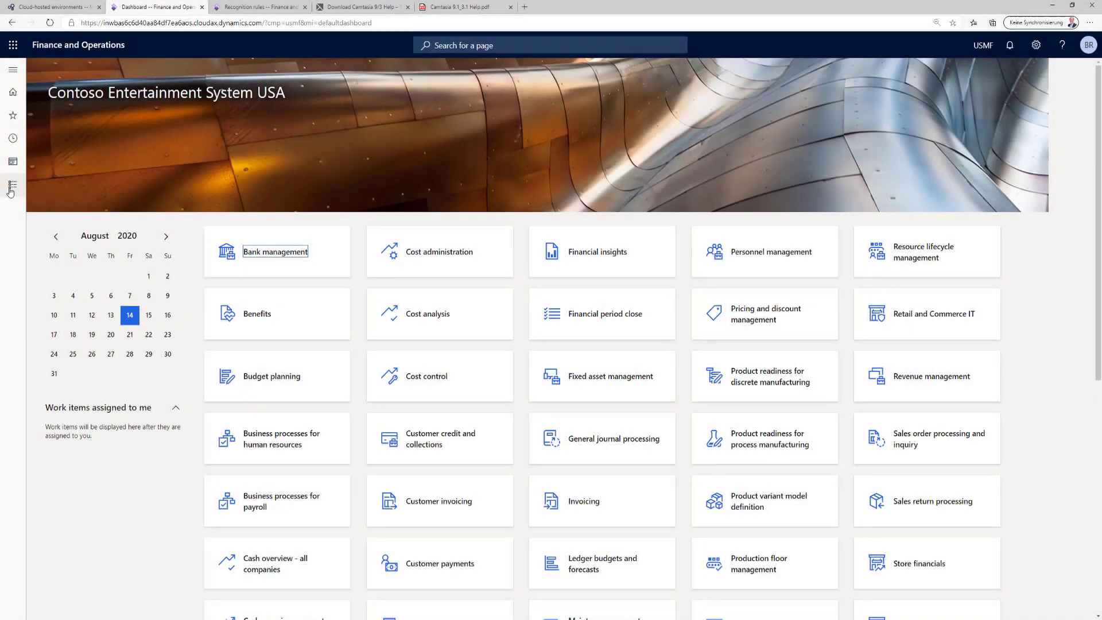
- Open the USMF EUR account from the Bank accounts list of the Cash and bank management module
{"action": "left_click", "coordinate": [10, 189]}
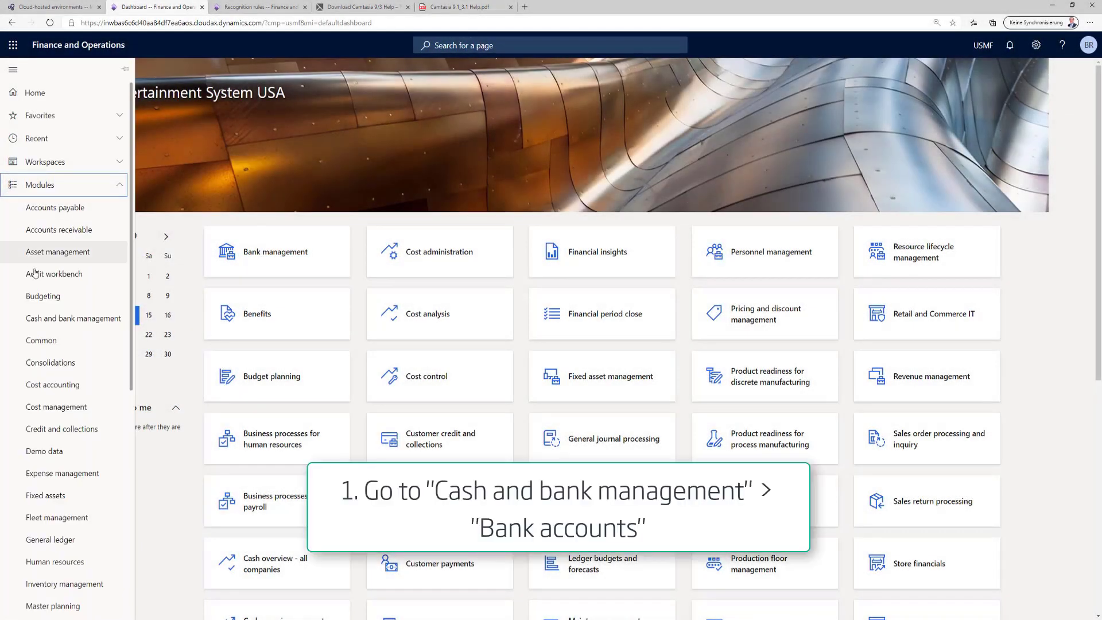
{"action": "left_click", "coordinate": [54, 317]}
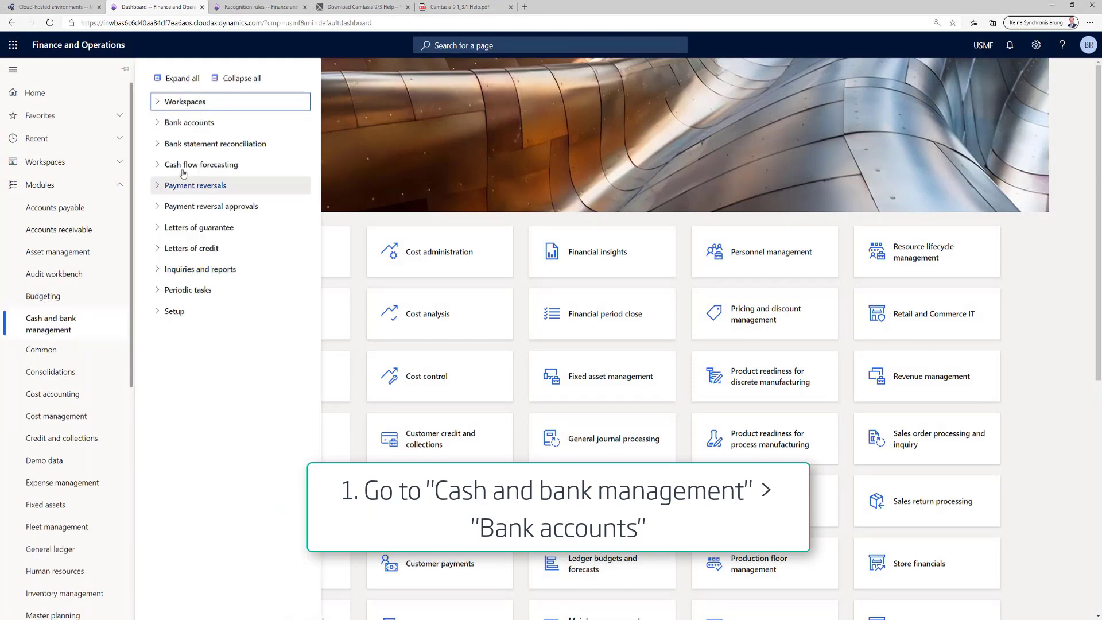
{"action": "left_click", "coordinate": [161, 124]}
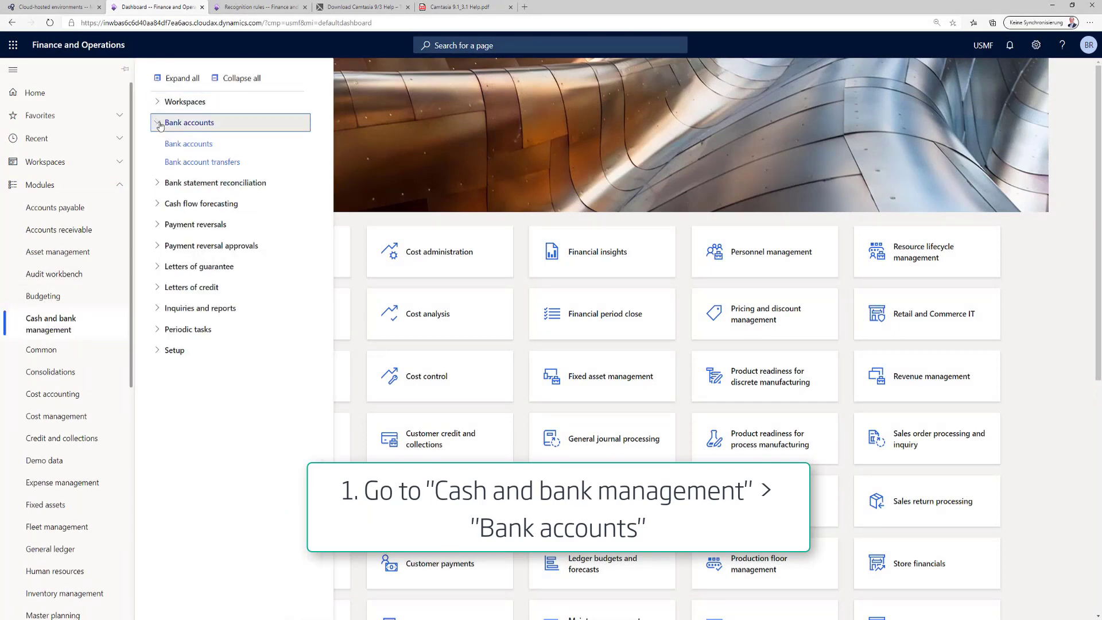
{"action": "left_click", "coordinate": [186, 144]}
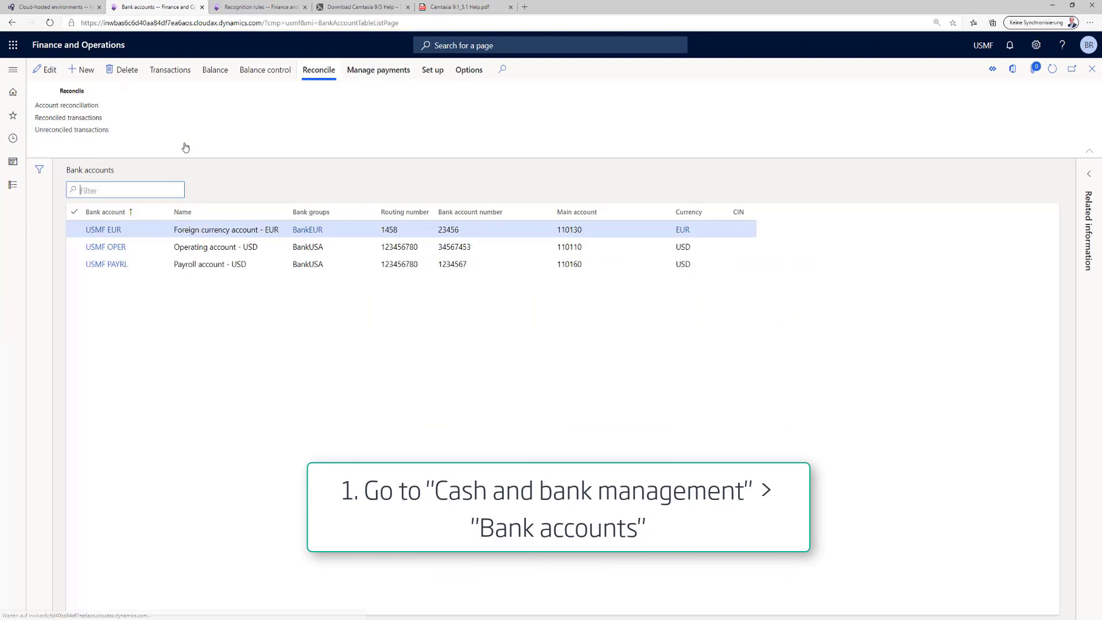
{"action": "left_click", "coordinate": [99, 232]}
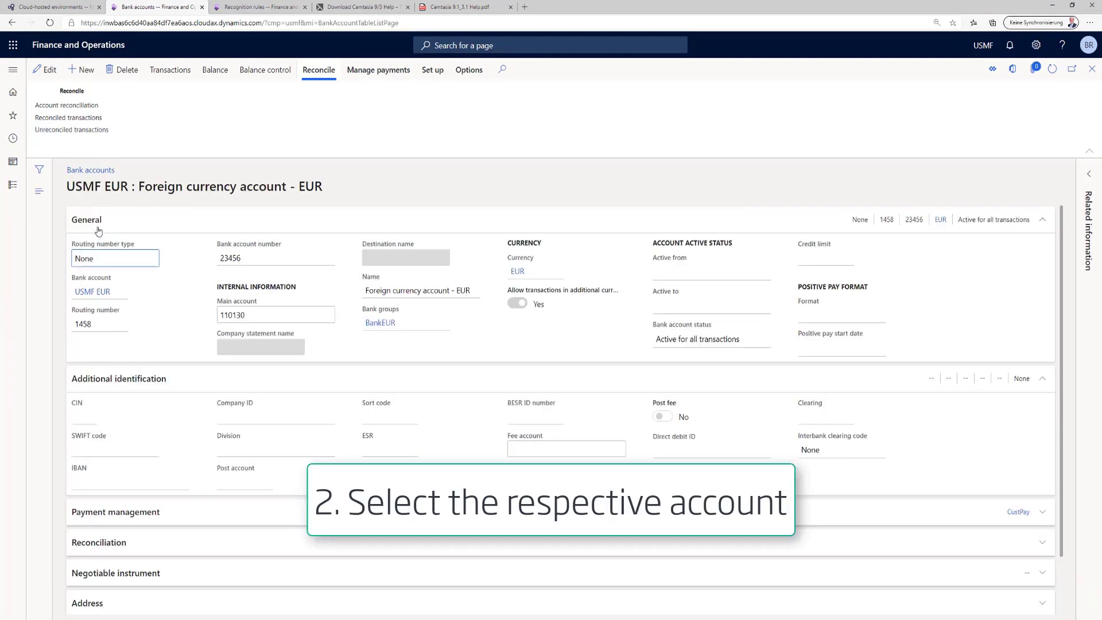
- Collapse all sections except Reconciliation on the USMF EUR account and put the record into edit mode
{"action": "right_click", "coordinate": [99, 225]}
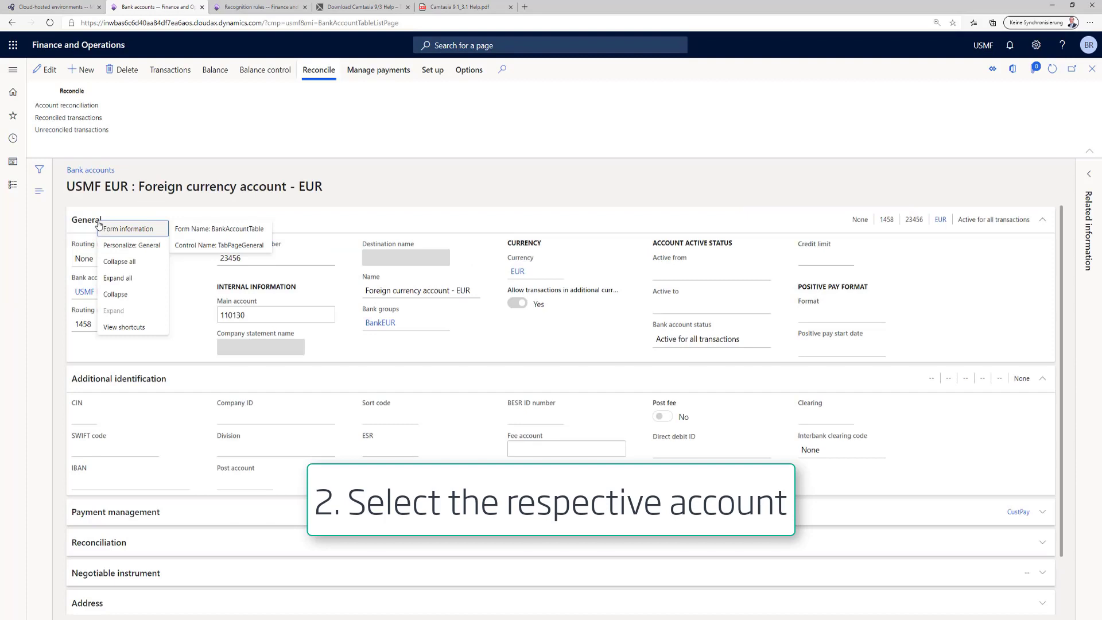
{"action": "left_click", "coordinate": [121, 263]}
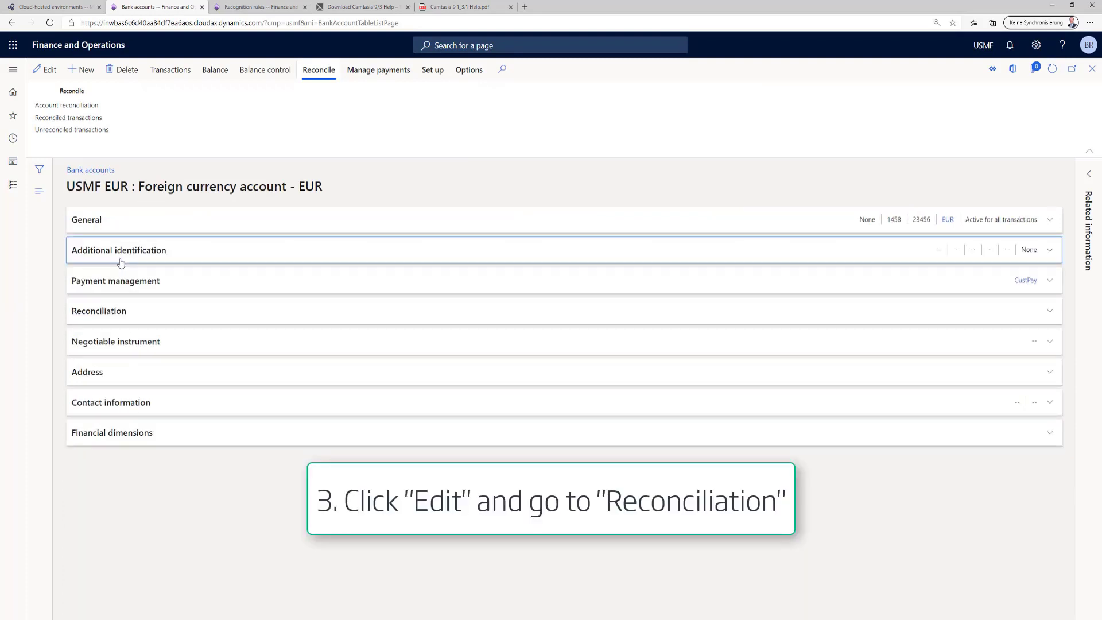
{"action": "left_click", "coordinate": [101, 310]}
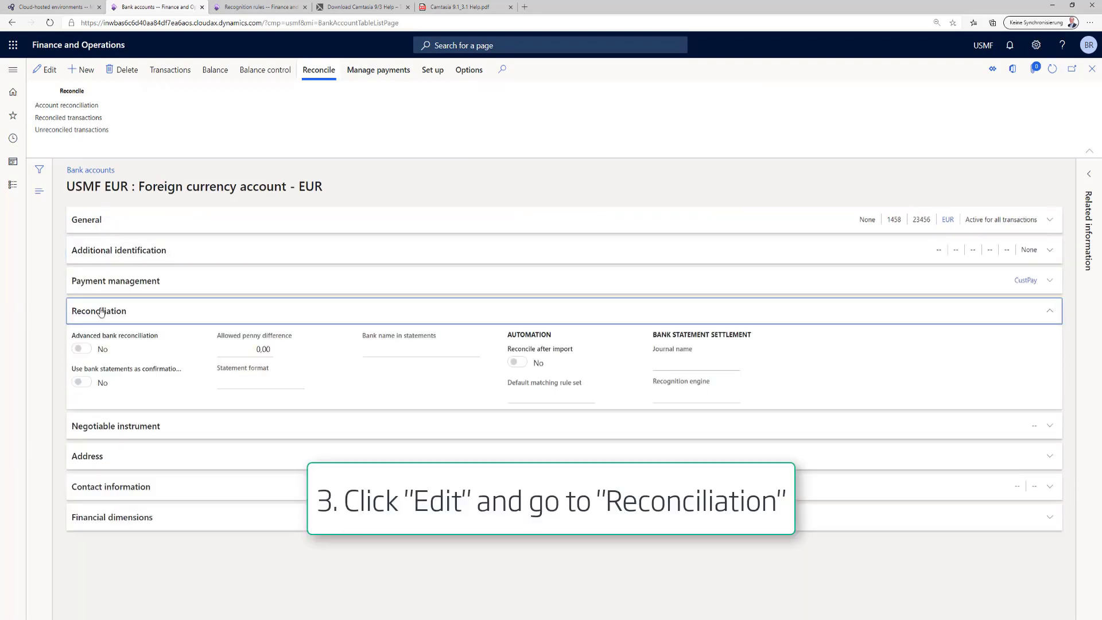
{"action": "left_click", "coordinate": [45, 70]}
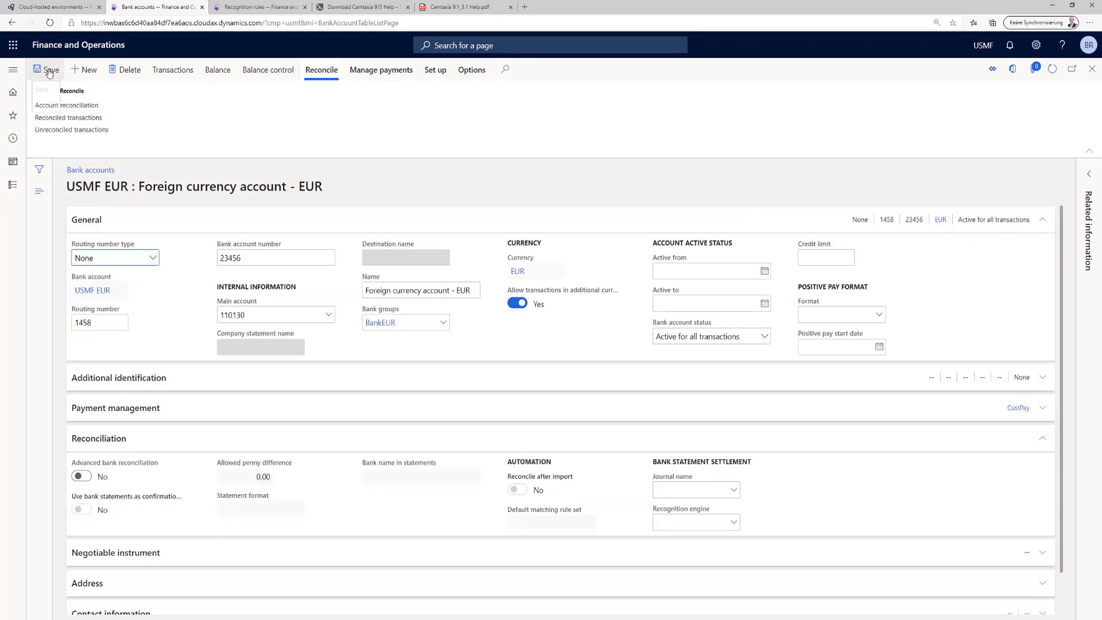
- Activate advanced bank reconciliation for the USMF EUR account, save the change and close the bank accounts form
{"action": "left_click", "coordinate": [82, 477]}
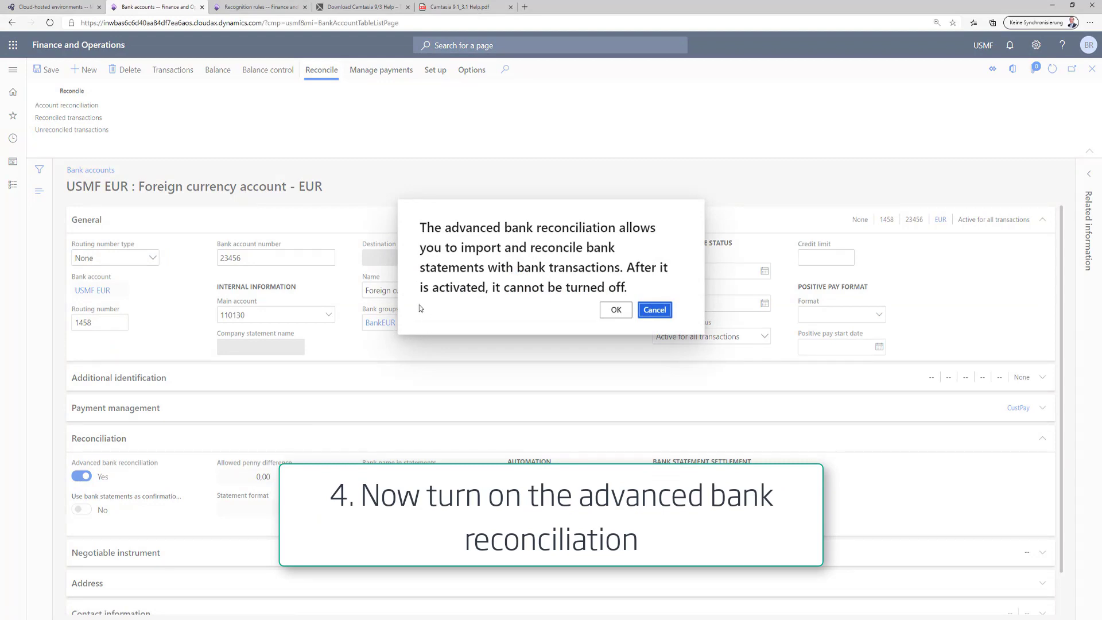
{"action": "left_click", "coordinate": [614, 313]}
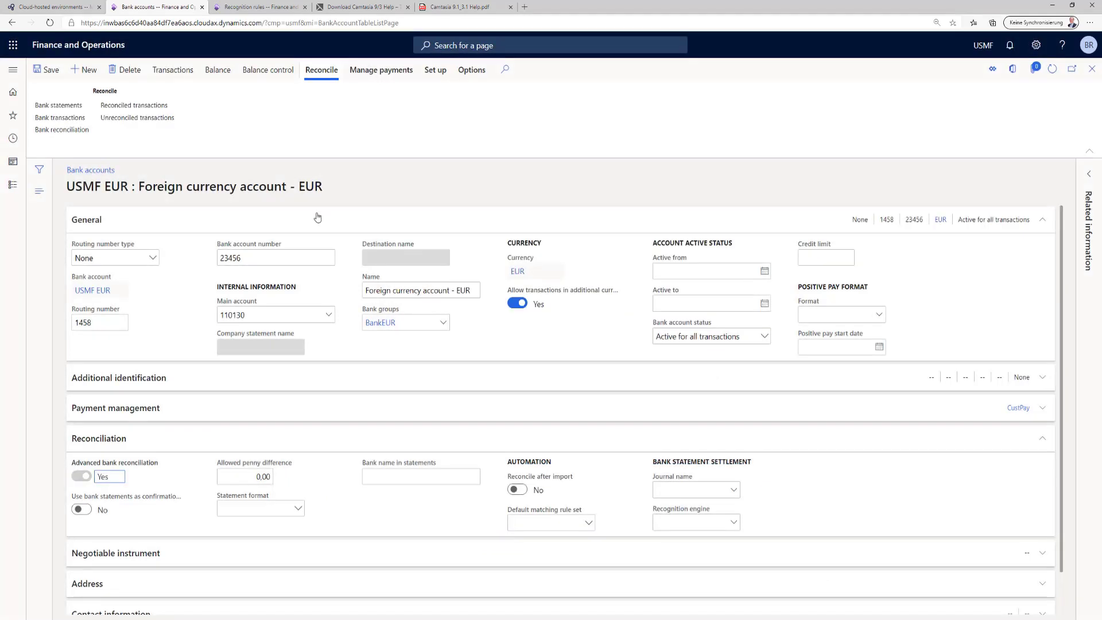
{"action": "left_click", "coordinate": [53, 70]}
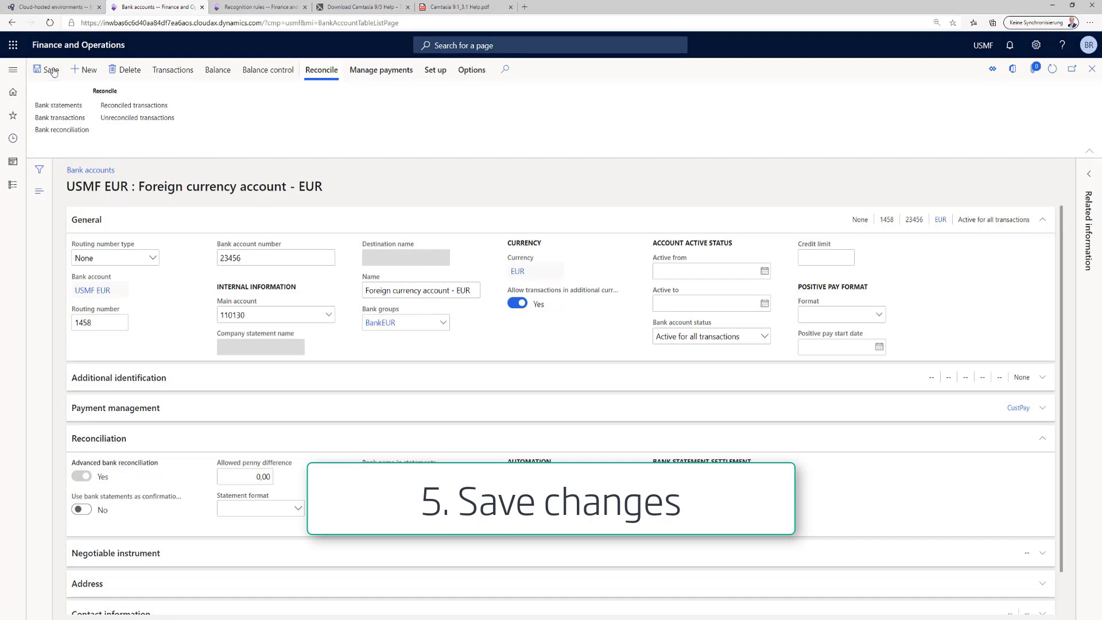
{"action": "left_click", "coordinate": [1094, 76]}
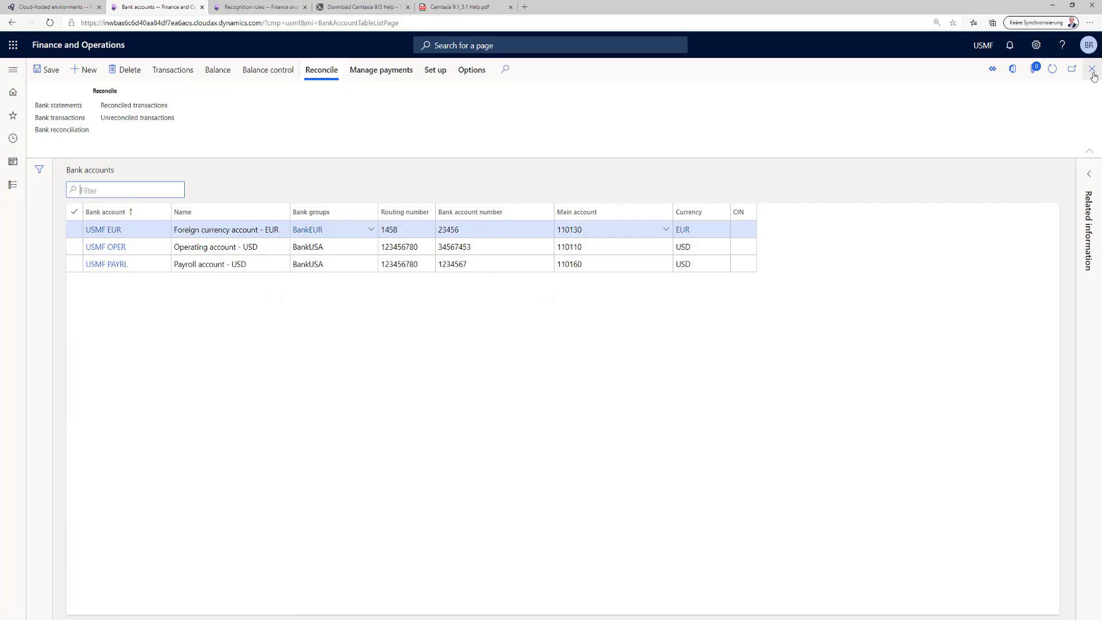
{"action": "left_click", "coordinate": [1093, 76]}
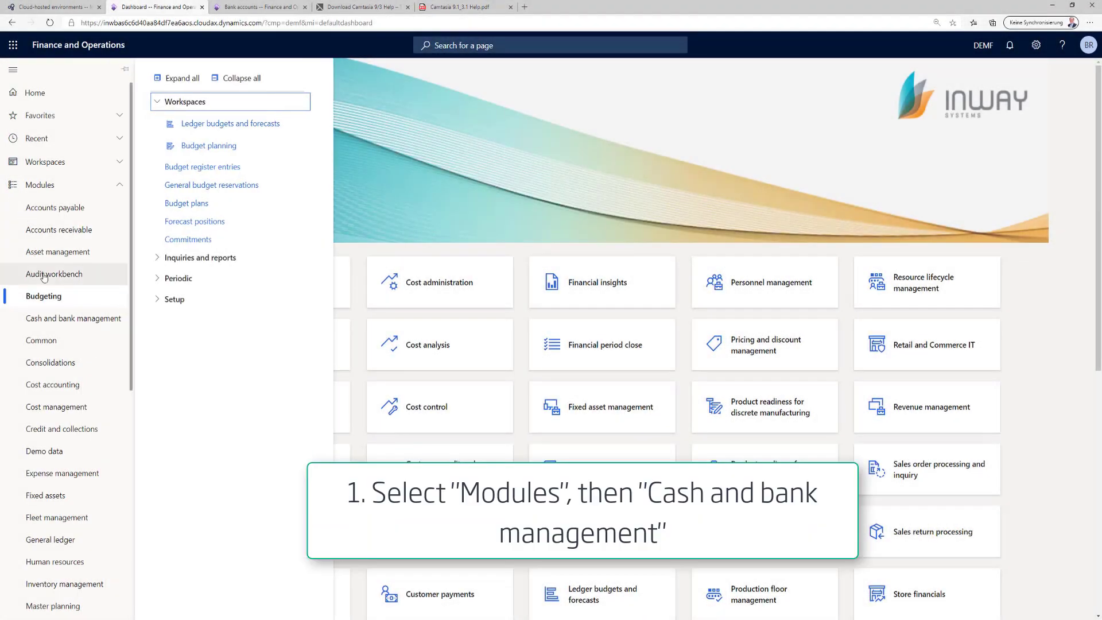
- Open the Bank statement format page from the advanced bank reconciliation setup of Cash and bank management
{"action": "left_click", "coordinate": [47, 319]}
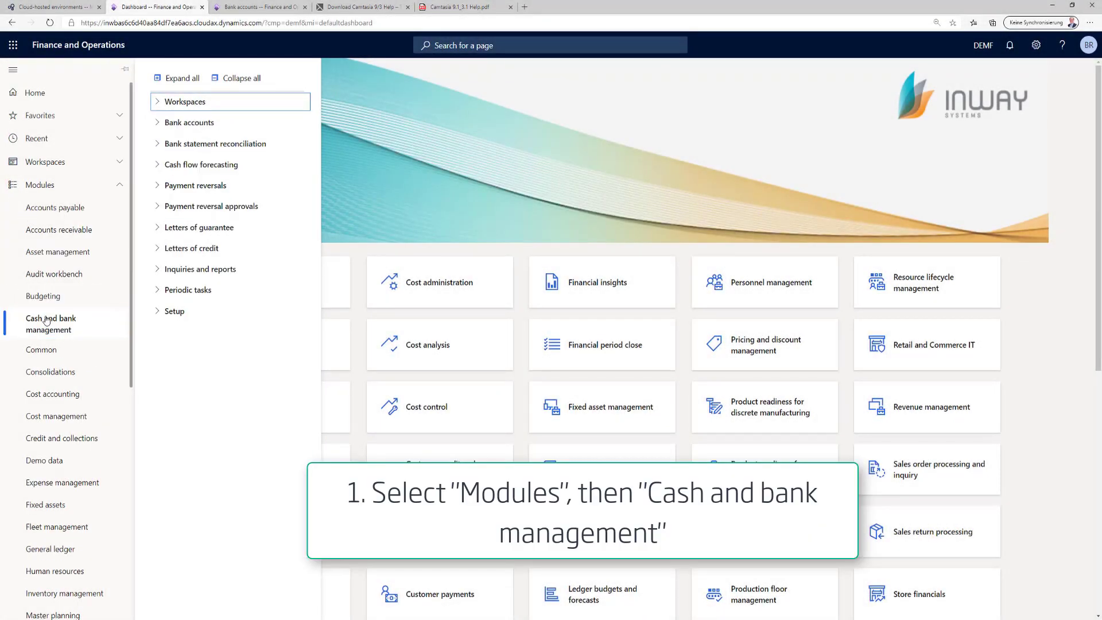
{"action": "left_click", "coordinate": [157, 313]}
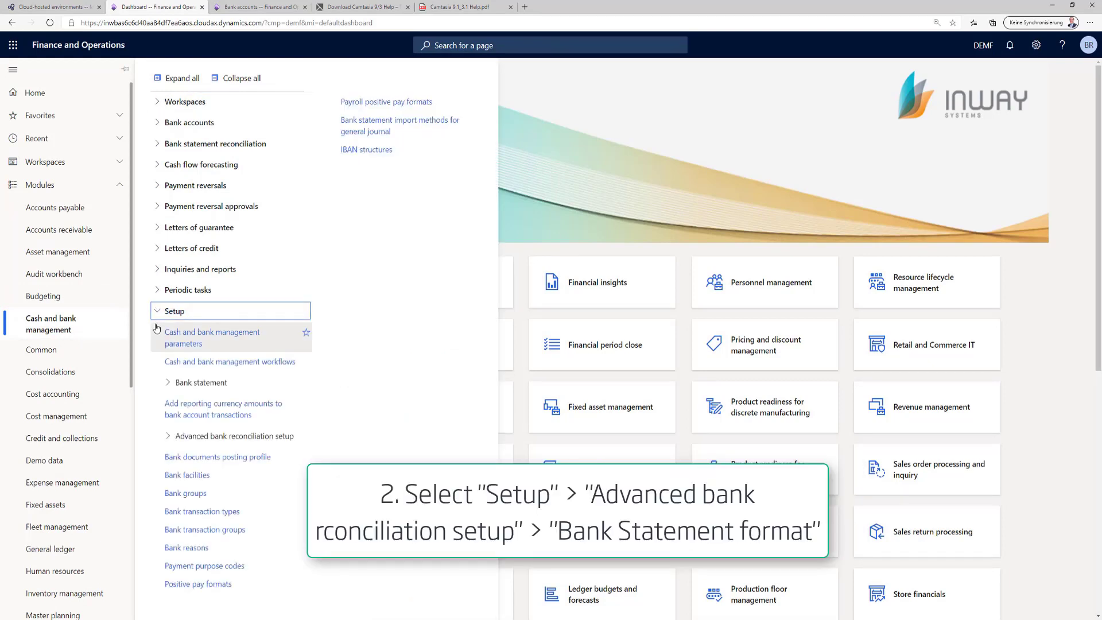
{"action": "left_click", "coordinate": [168, 437]}
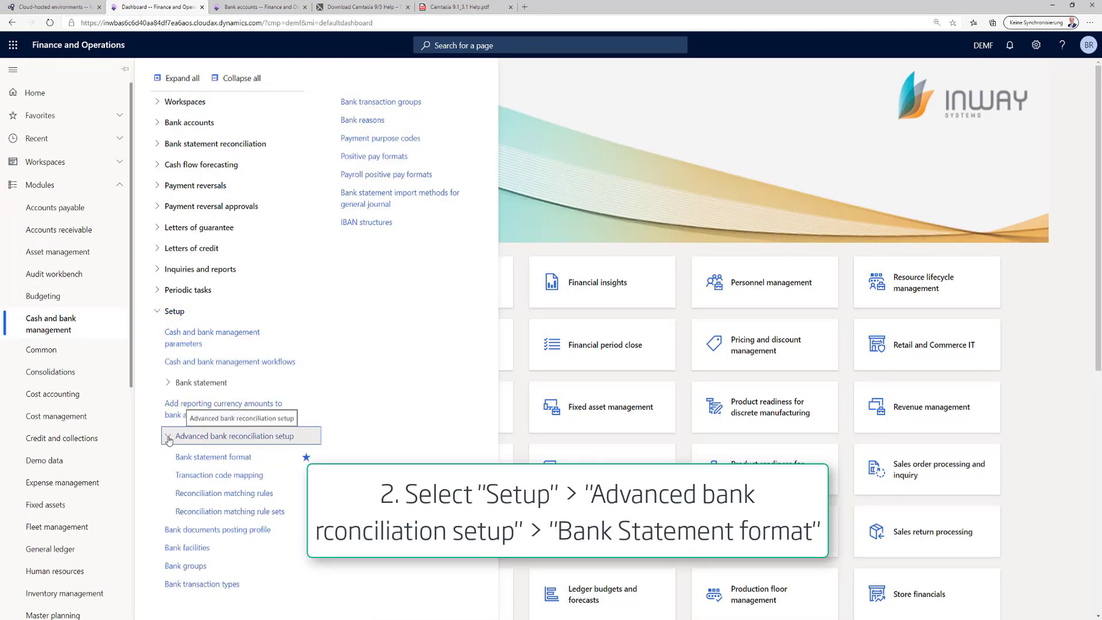
{"action": "left_click", "coordinate": [195, 458]}
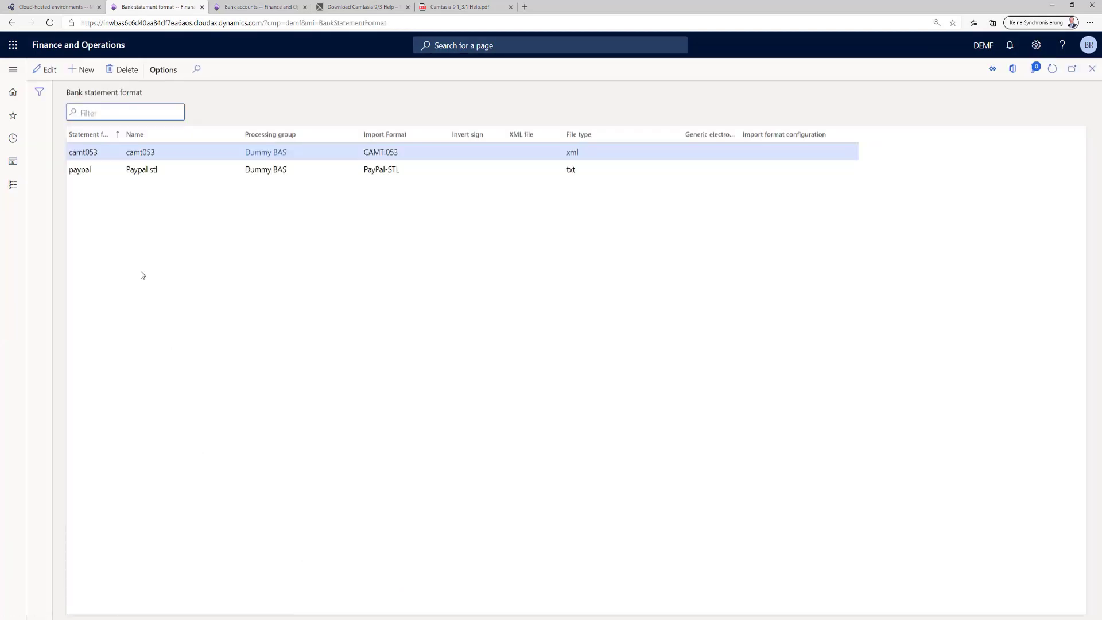
- Add a new bank statement format with MT940 as both its statement format and its name
{"action": "left_click", "coordinate": [86, 72]}
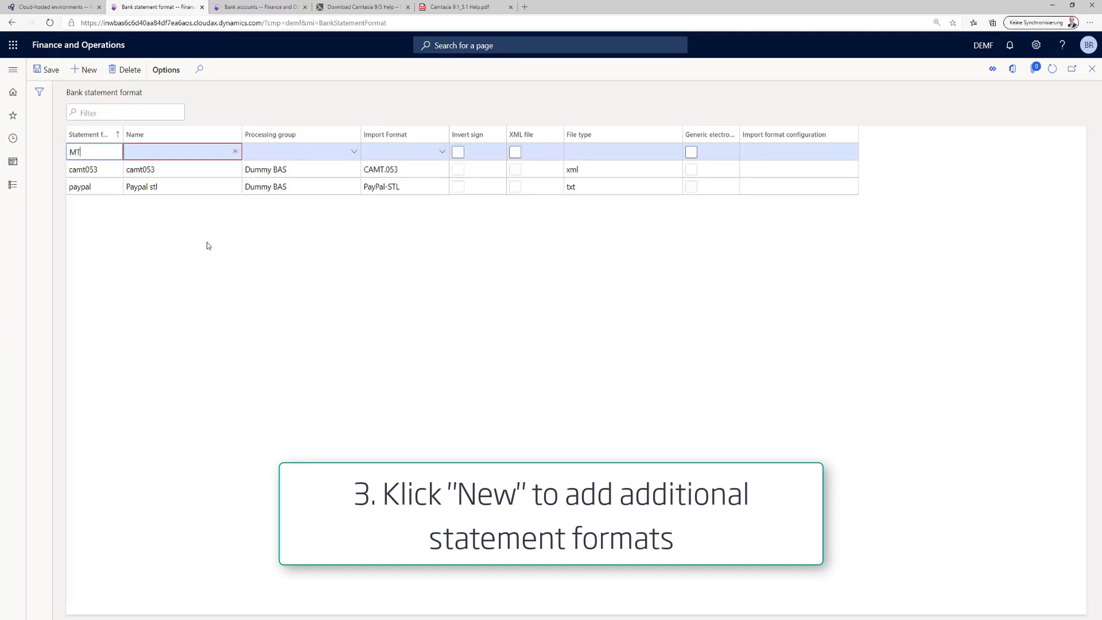
{"action": "key", "text": "Tab"}
{"action": "type", "text": "M"}
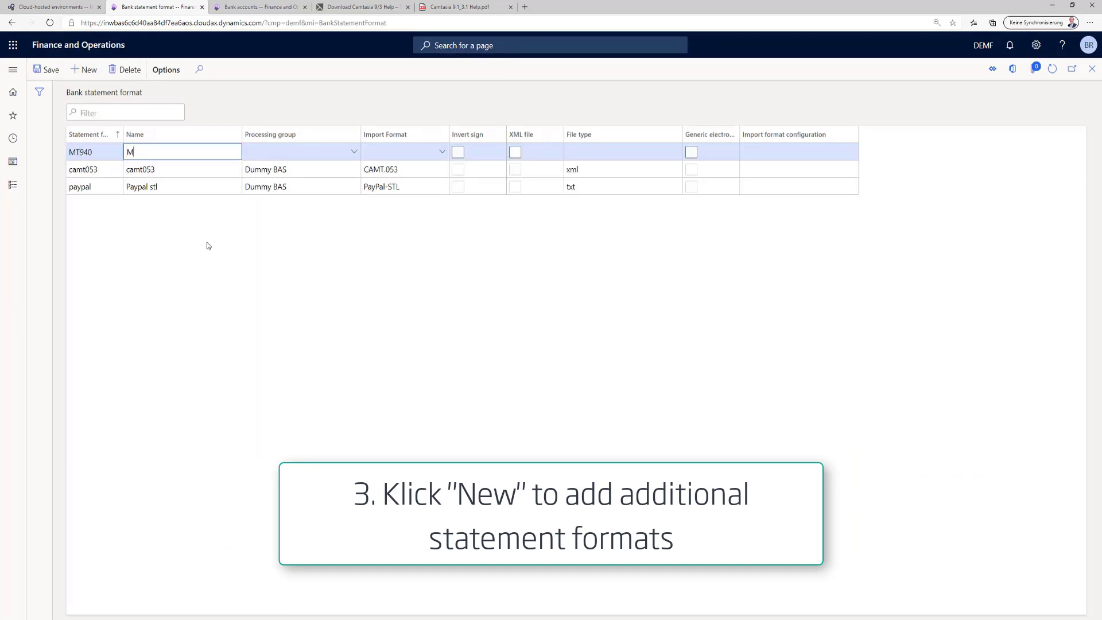
{"action": "type", "text": "T940"}
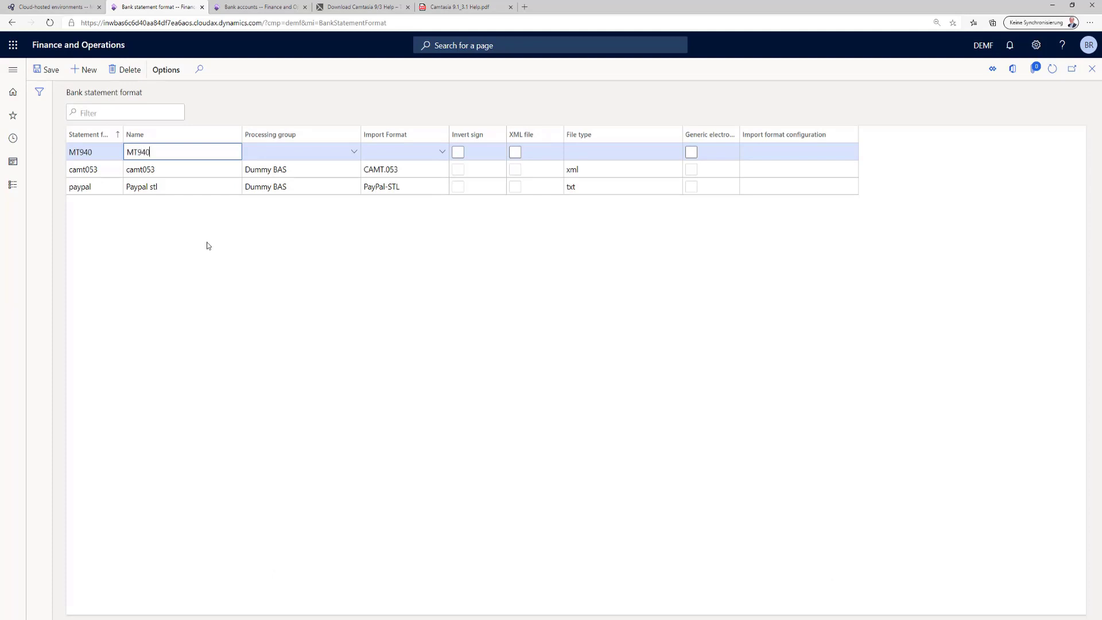
- Assign processing group Dummy BAS and import format MT940 to the new statement format and save it
{"action": "left_click", "coordinate": [353, 152]}
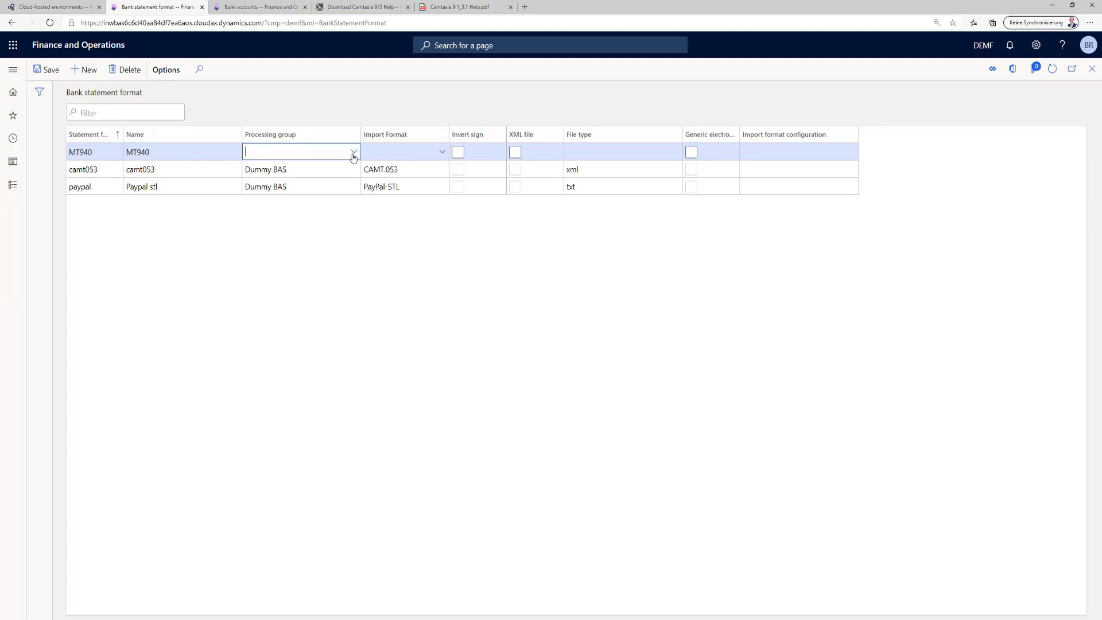
{"action": "left_click", "coordinate": [253, 187]}
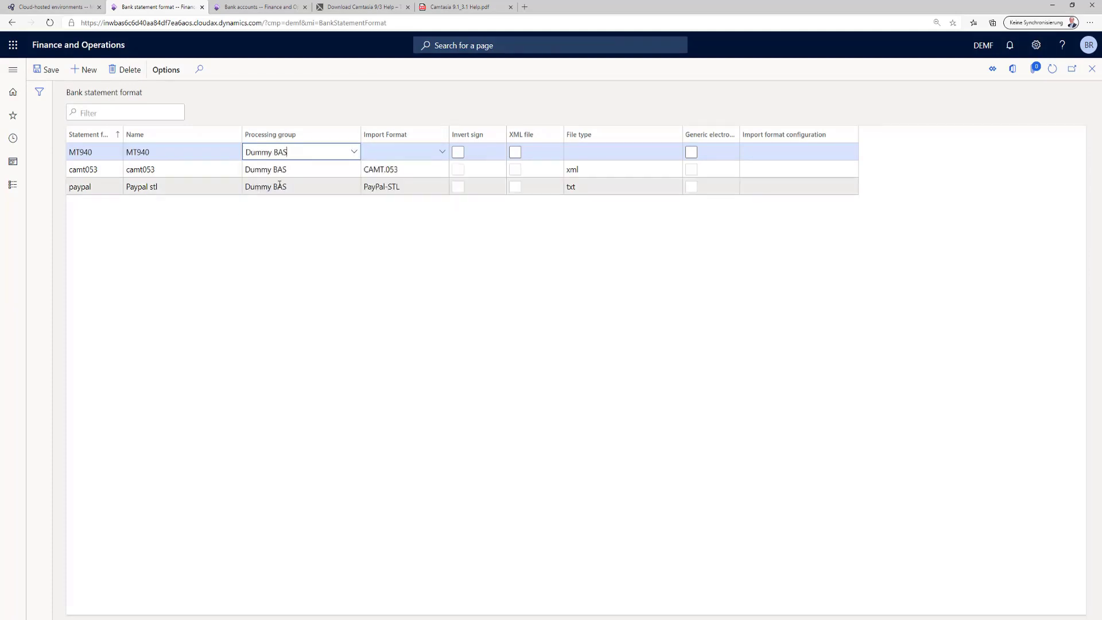
{"action": "left_click", "coordinate": [441, 152]}
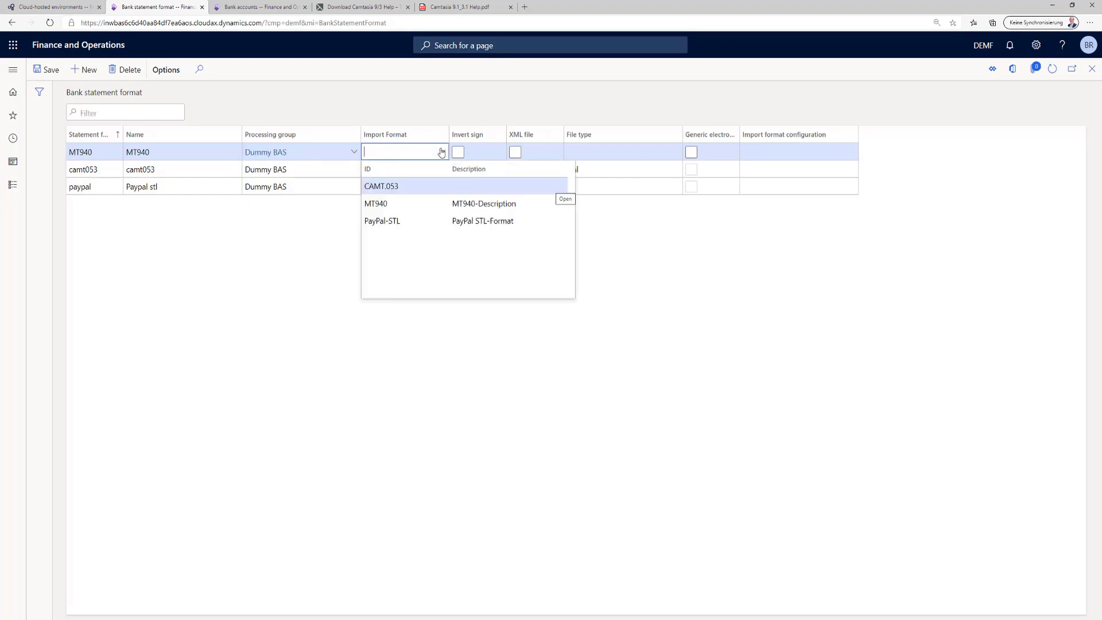
{"action": "left_click", "coordinate": [381, 206]}
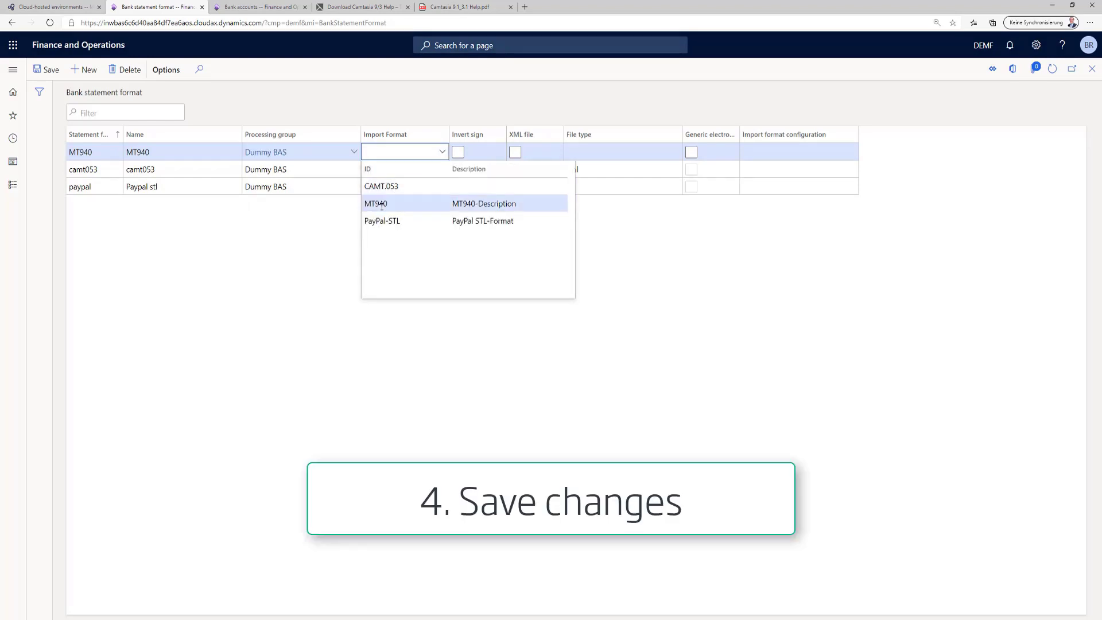
{"action": "left_click", "coordinate": [50, 71]}
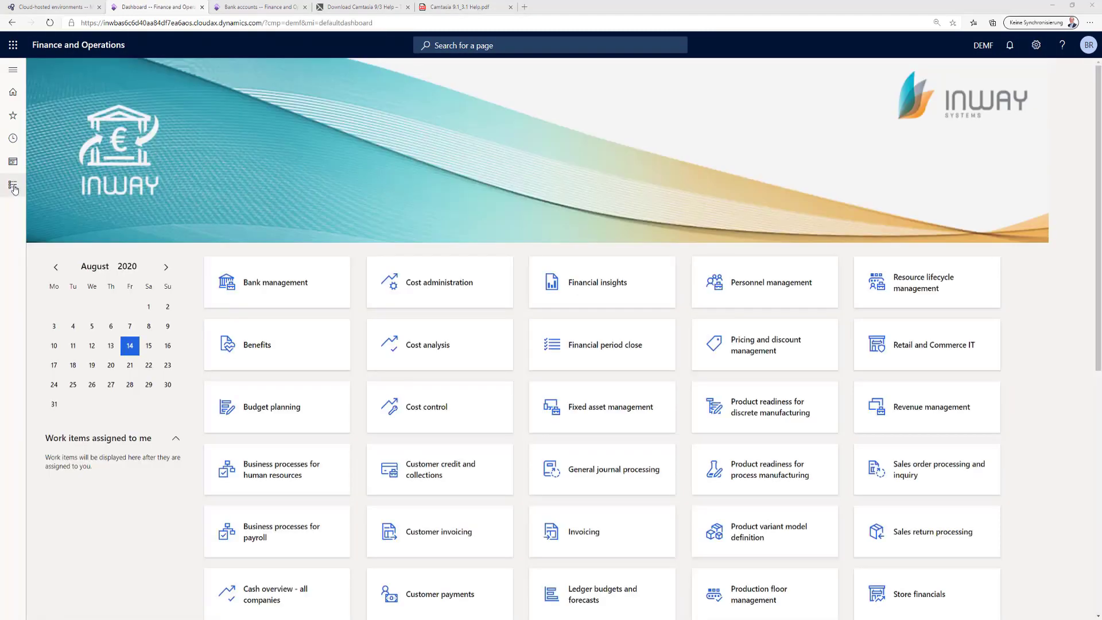
- Open the DEMF OPER operating account from the Bank accounts list of Cash and bank management
{"action": "left_click", "coordinate": [13, 186]}
{"action": "left_click", "coordinate": [63, 324]}
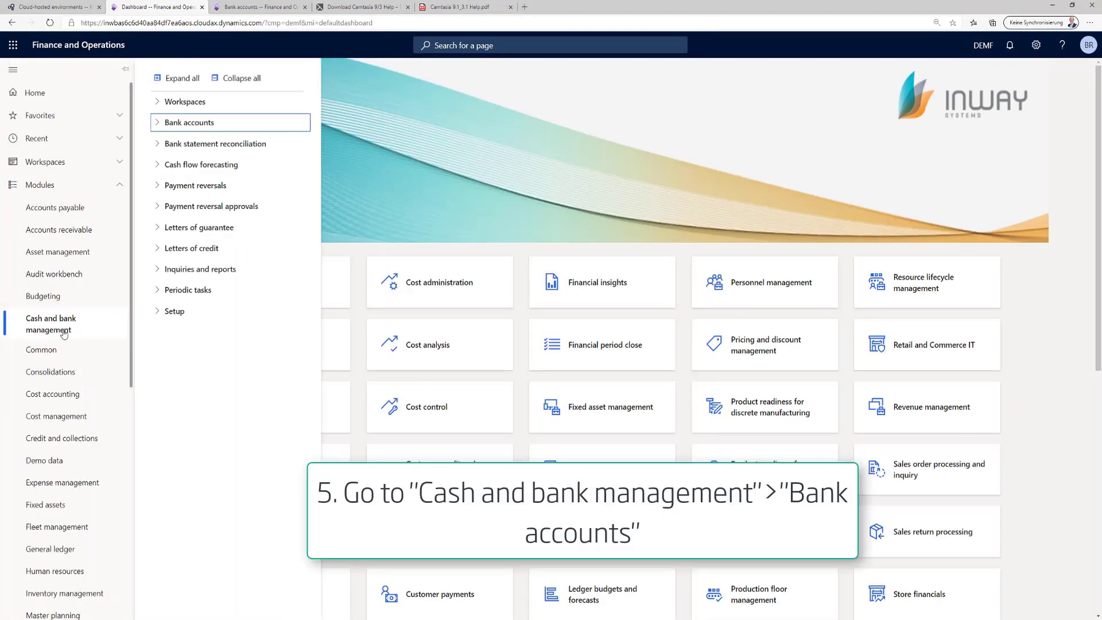
{"action": "left_click", "coordinate": [160, 127]}
{"action": "left_click", "coordinate": [180, 143]}
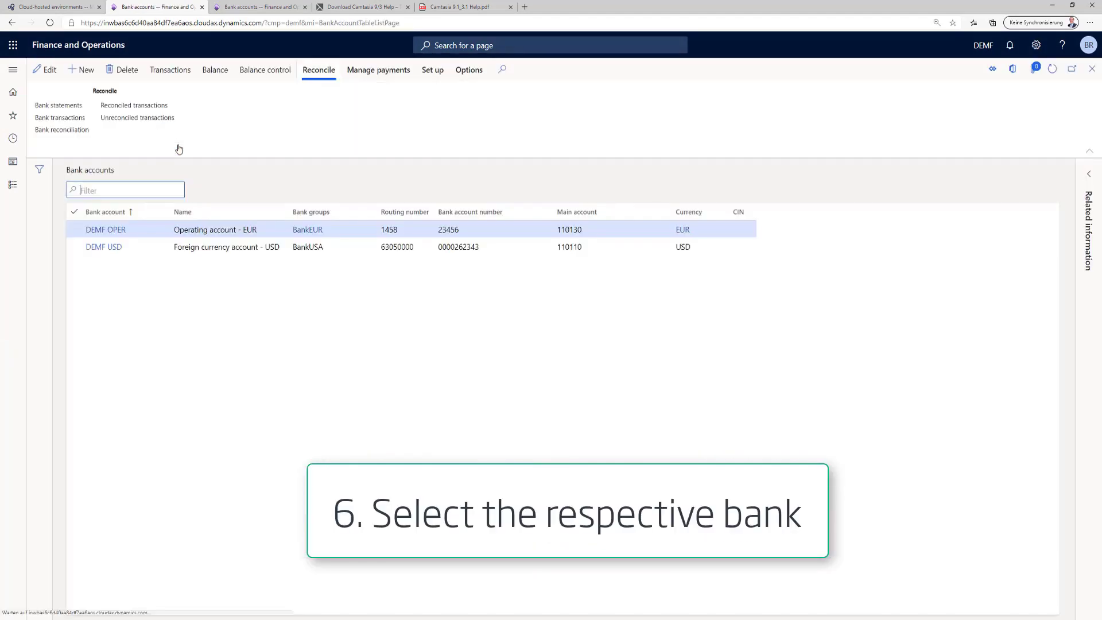
{"action": "left_click", "coordinate": [115, 230]}
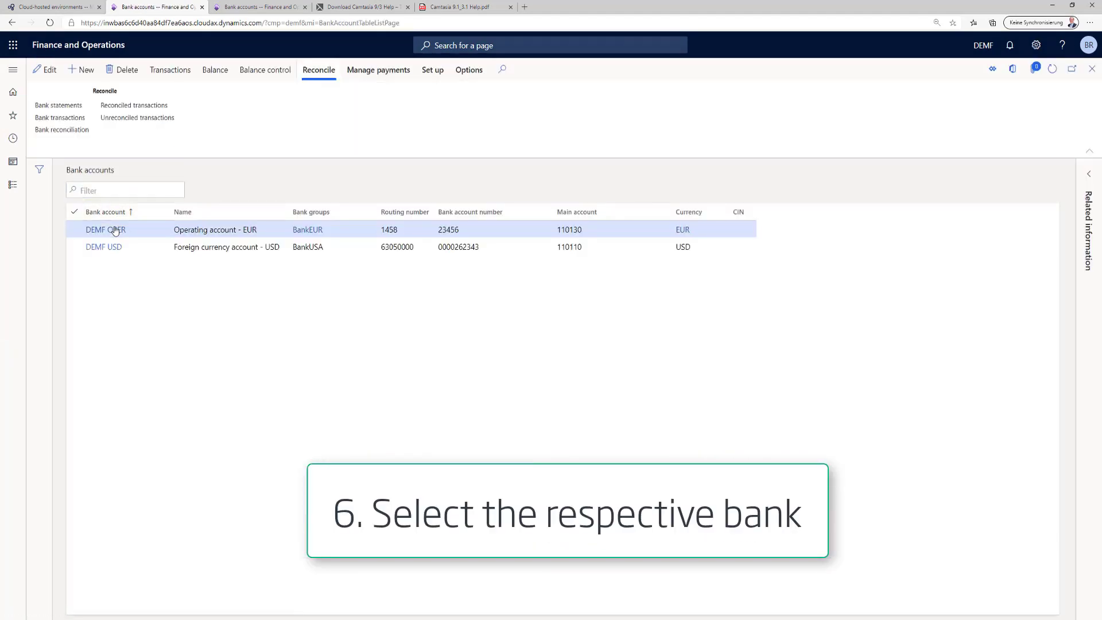
- Put the DEMF OPER account into edit mode with only its Reconciliation section expanded
{"action": "left_click", "coordinate": [49, 75]}
{"action": "right_click", "coordinate": [103, 222]}
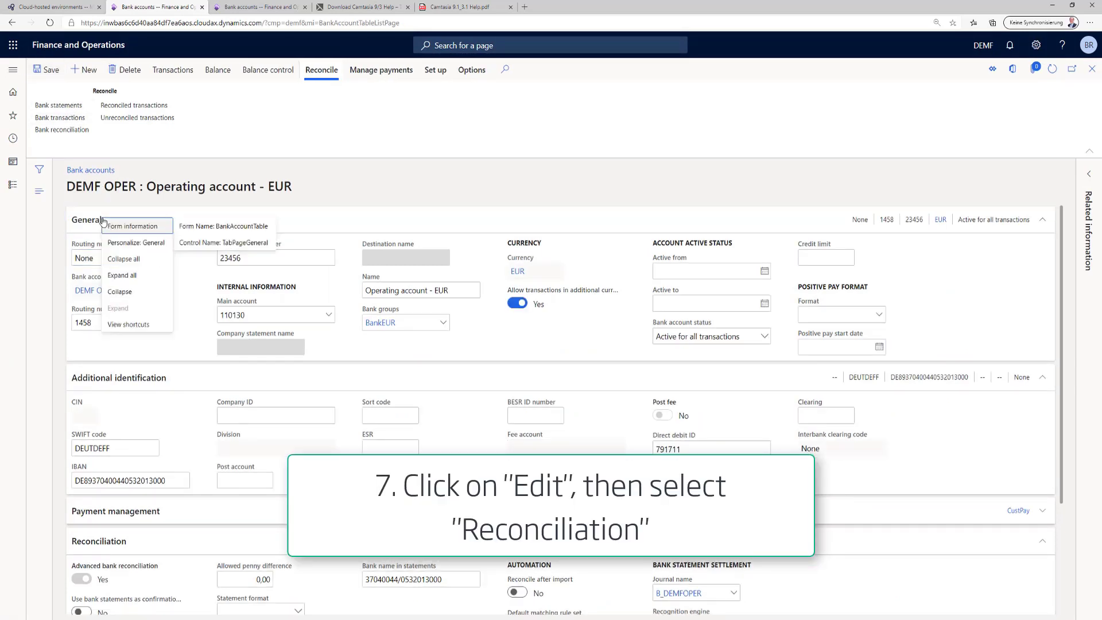
{"action": "left_click", "coordinate": [120, 258]}
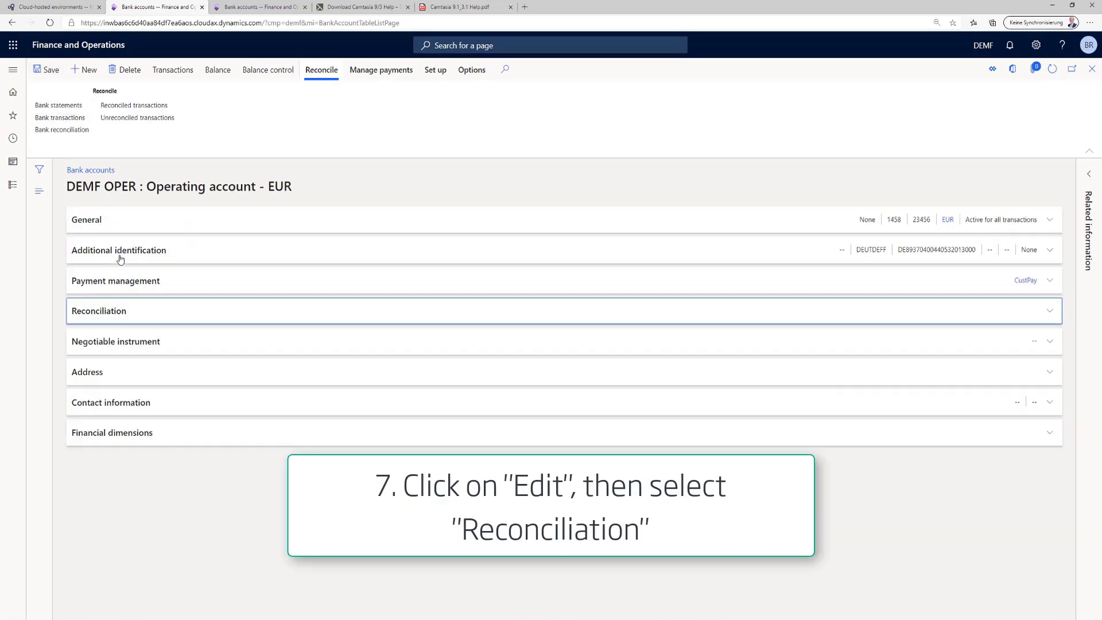
{"action": "left_click", "coordinate": [102, 317]}
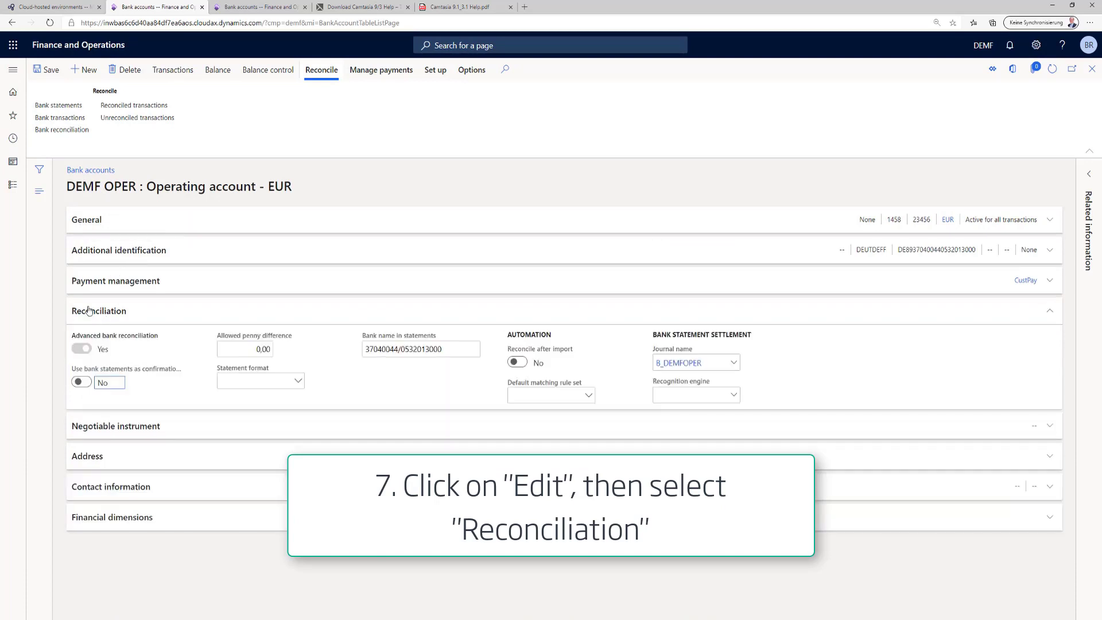
- Assign statement format MT940 and settlement journal name B_DEMFOPER to the DEMF OPER account, and save the changes
{"action": "left_click", "coordinate": [297, 381]}
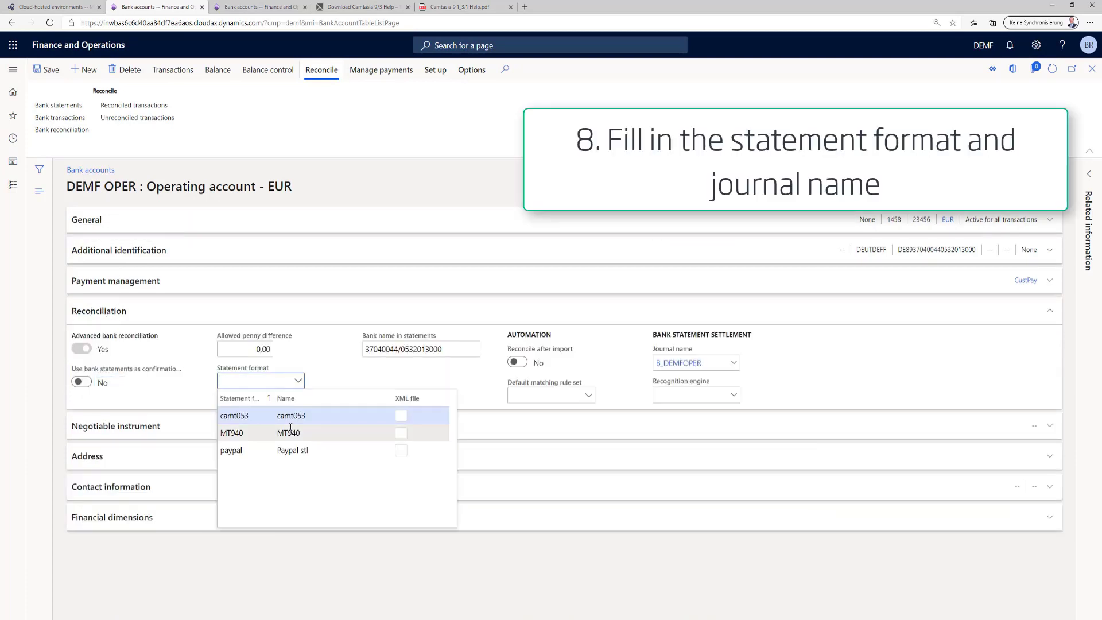
{"action": "left_click", "coordinate": [289, 433]}
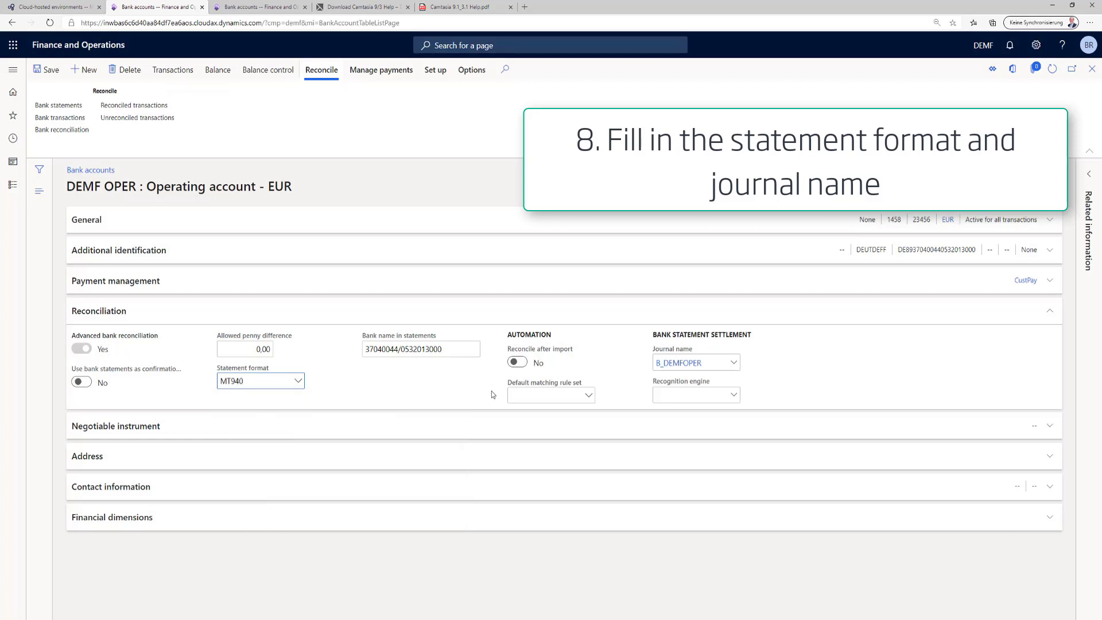
{"action": "left_click", "coordinate": [733, 363]}
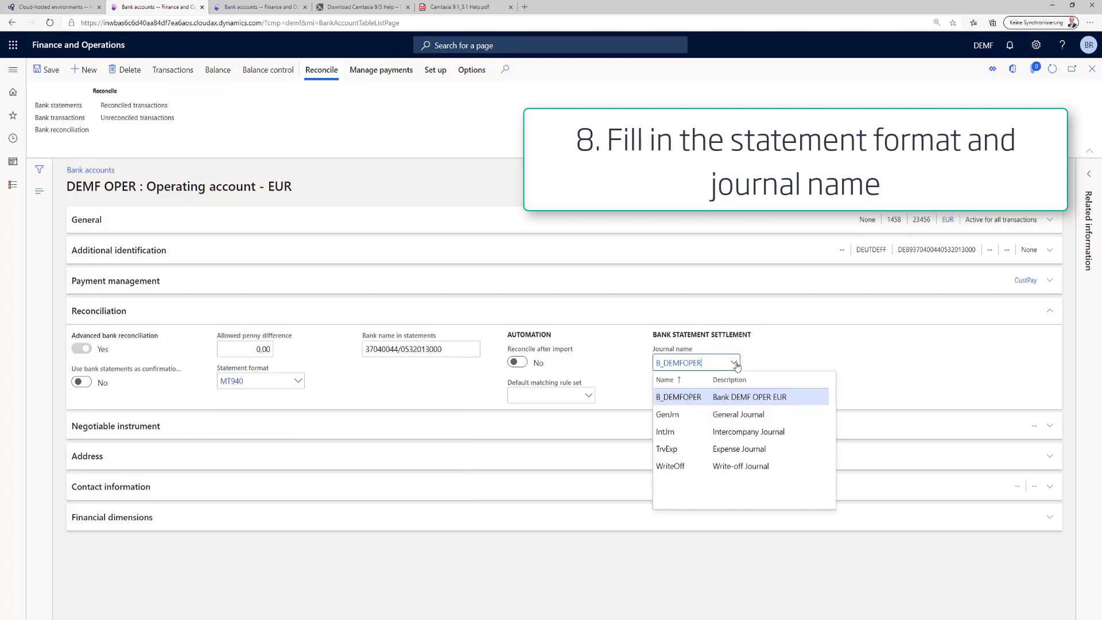
{"action": "left_click", "coordinate": [746, 396]}
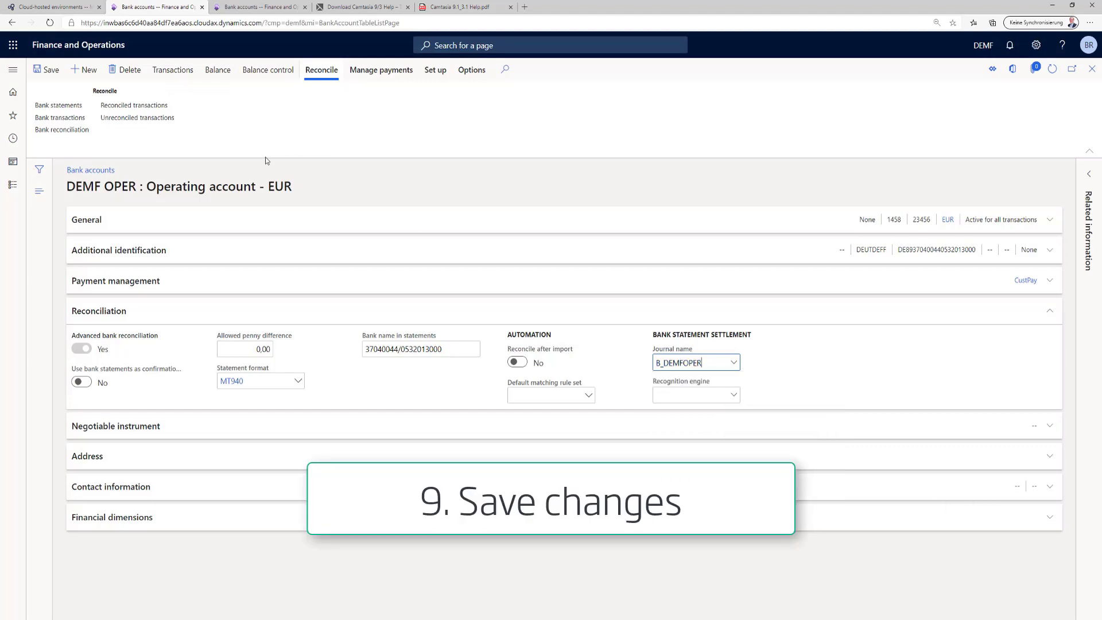
{"action": "left_click", "coordinate": [49, 72]}
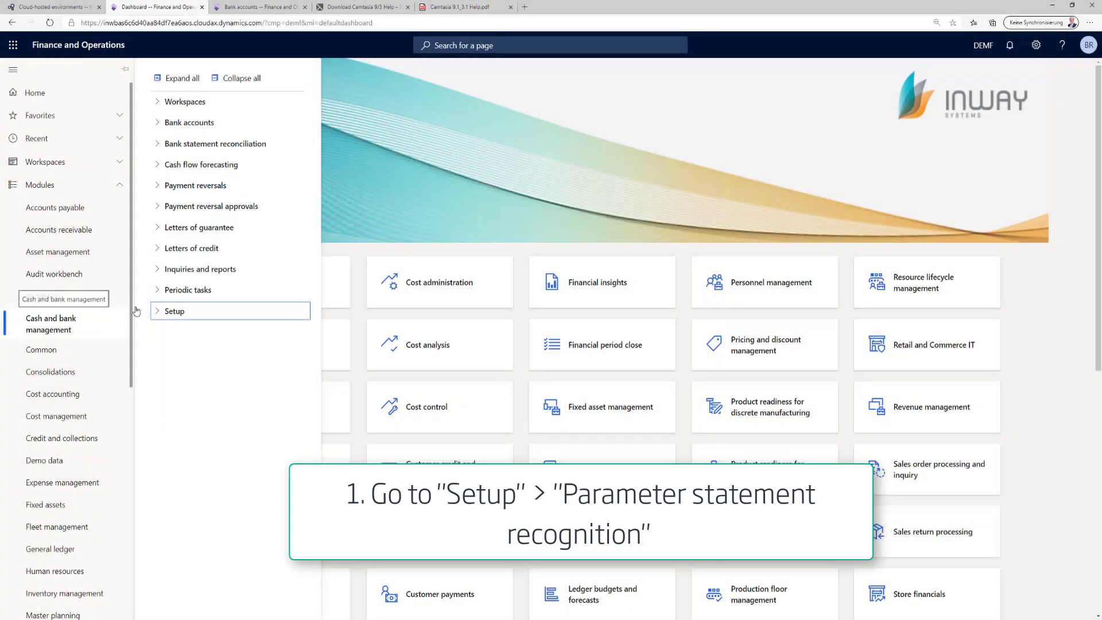
- Open Parameter statement recognition from the bank statement setup of Cash and bank management
{"action": "left_click", "coordinate": [156, 311]}
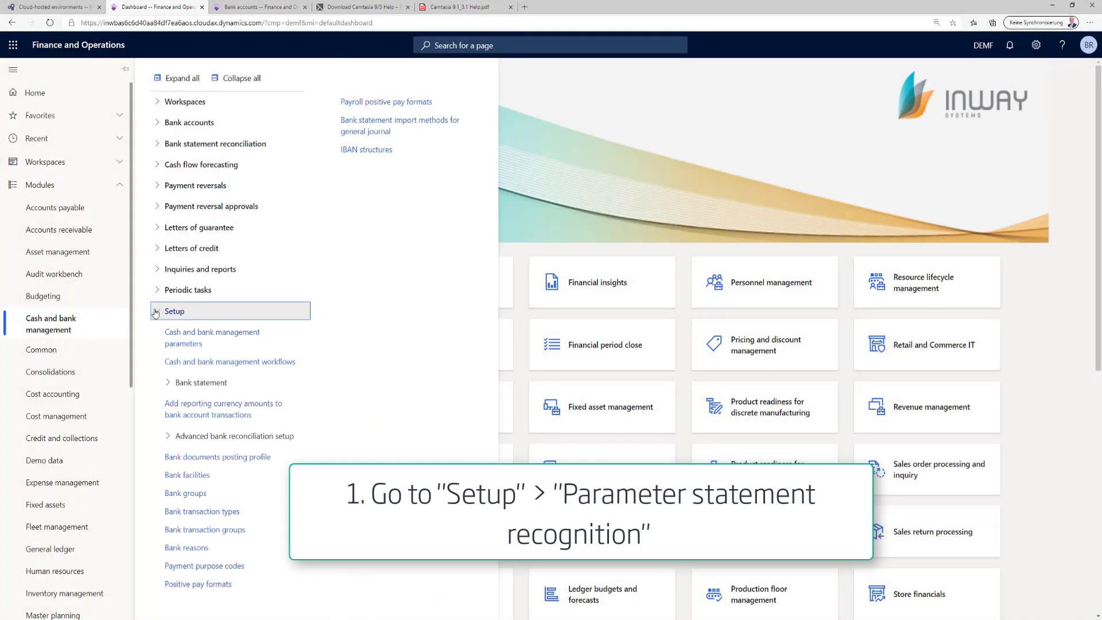
{"action": "left_click", "coordinate": [167, 383]}
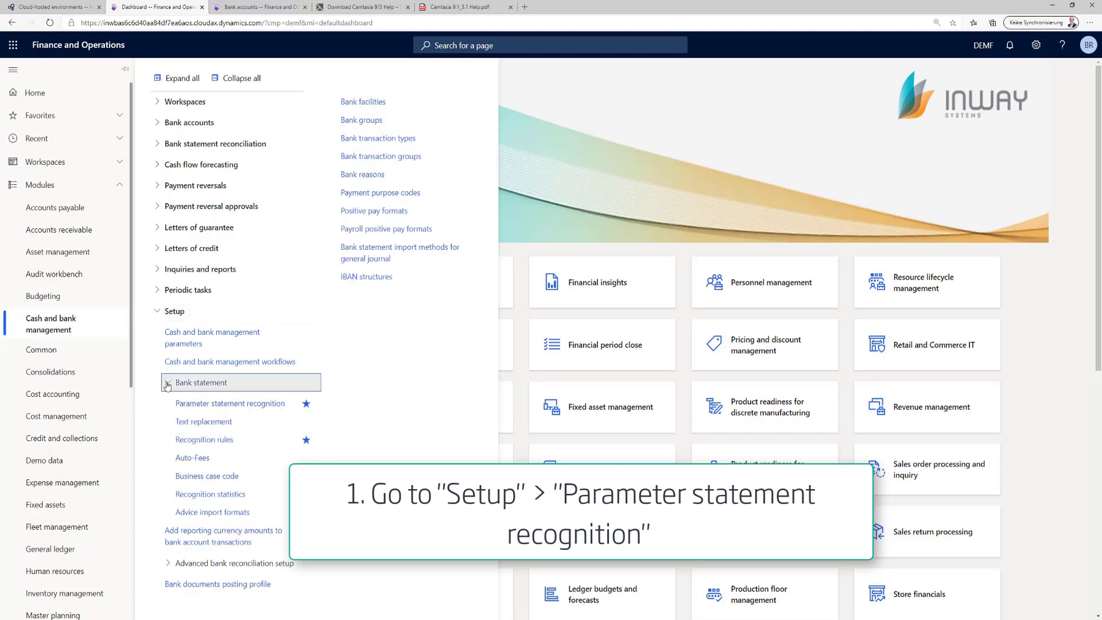
{"action": "left_click", "coordinate": [200, 403]}
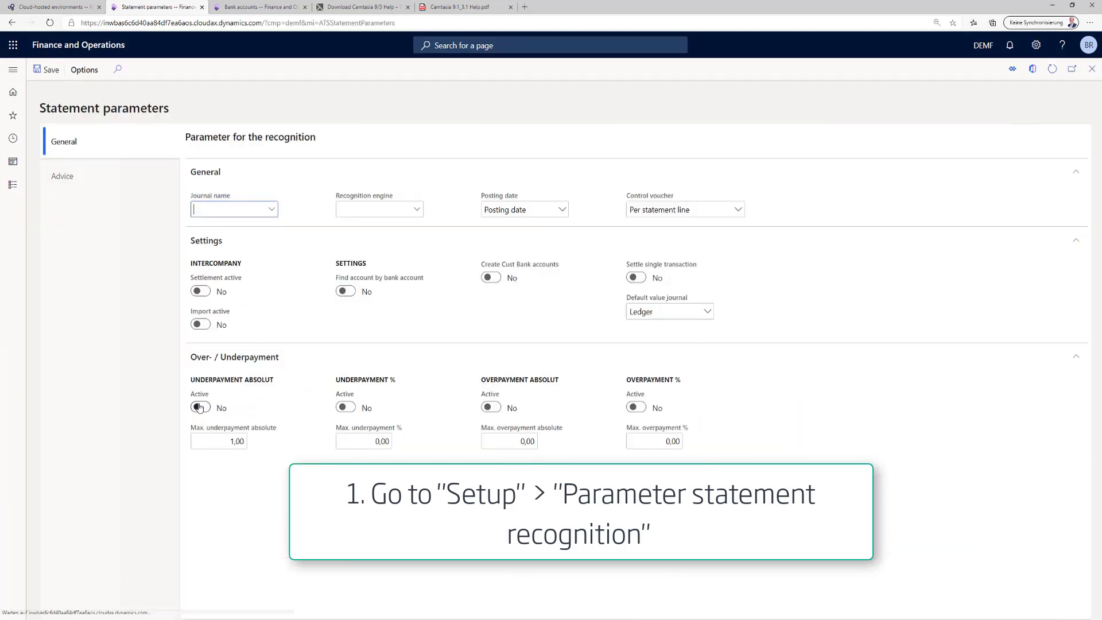
- Set the general recognition parameters to journal GenJrn, engine Erweitert, Posting date as the posting date, and control voucher Per statement line
{"action": "left_click", "coordinate": [271, 209]}
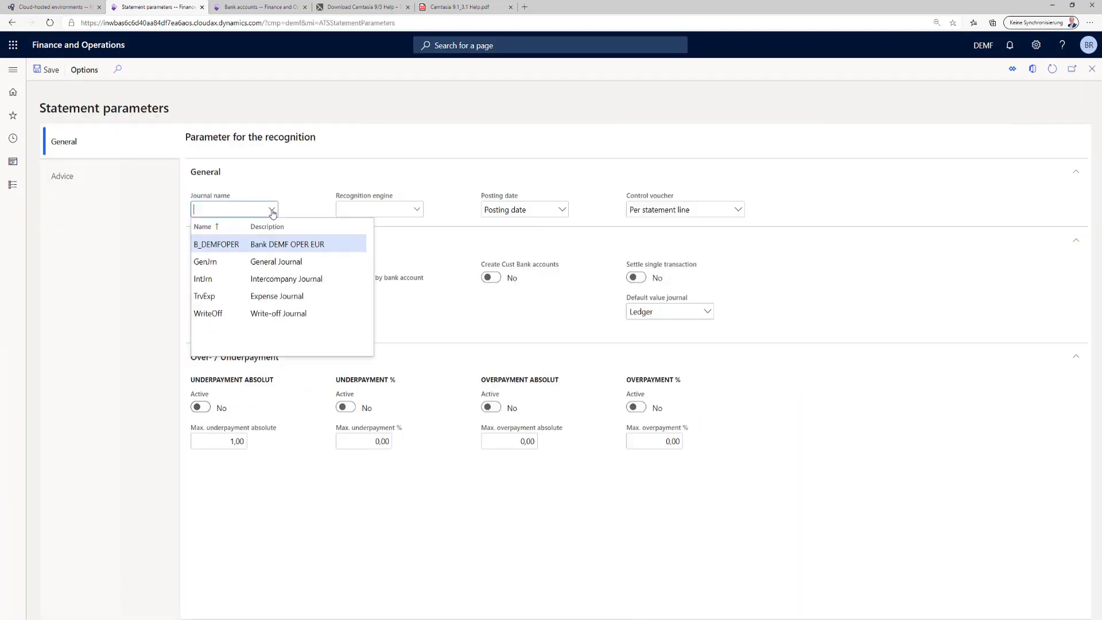
{"action": "left_click", "coordinate": [281, 262]}
{"action": "left_click", "coordinate": [417, 209]}
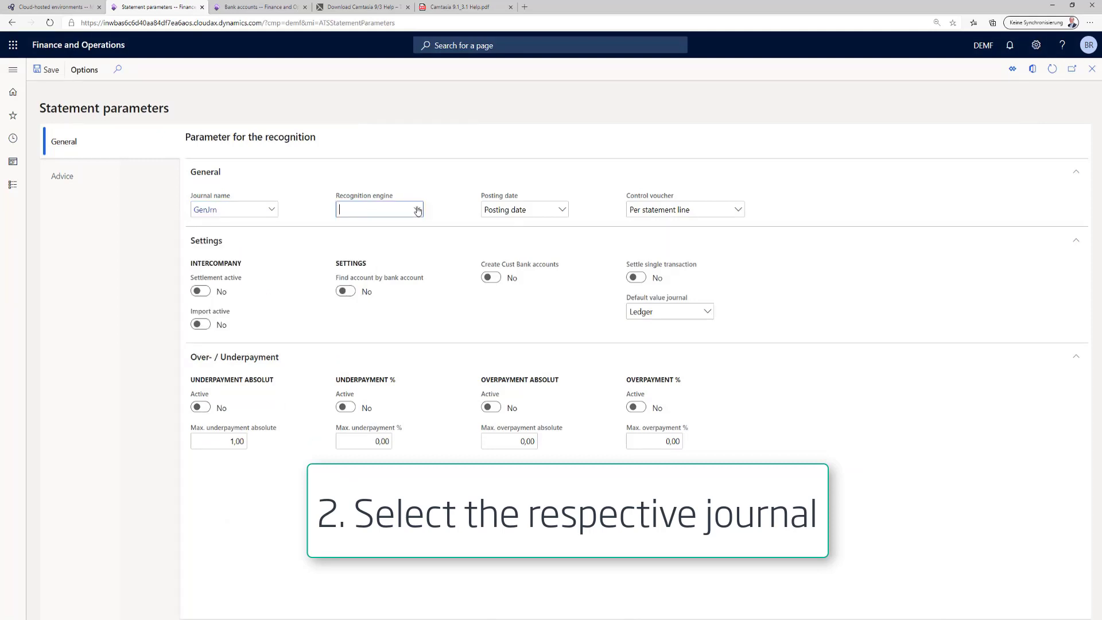
{"action": "left_click", "coordinate": [351, 262]}
{"action": "left_click", "coordinate": [561, 210]}
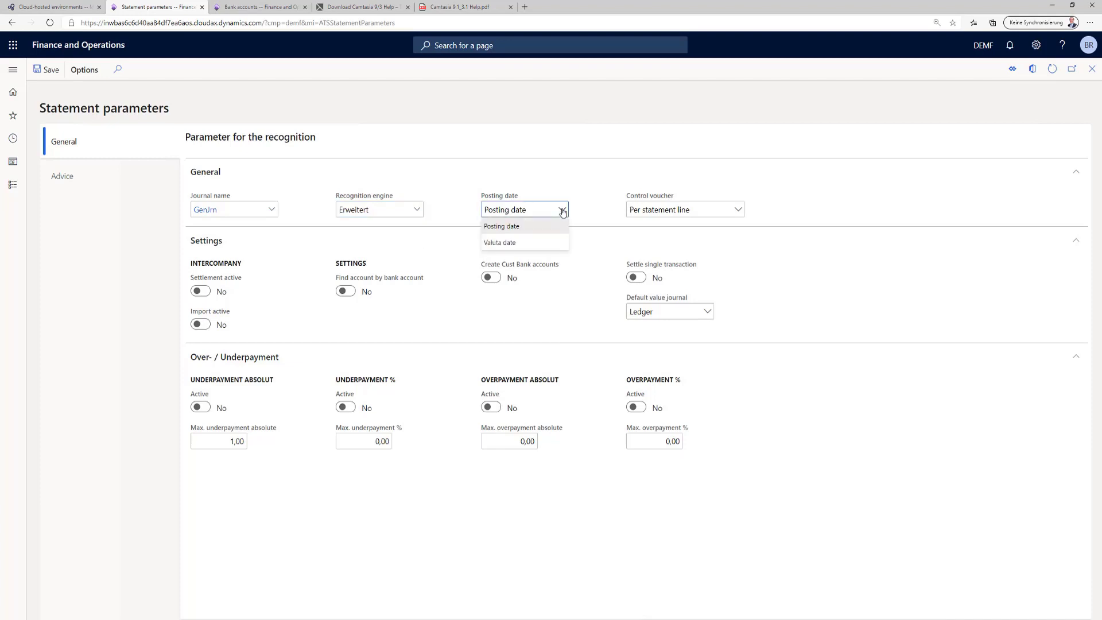
{"action": "left_click", "coordinate": [550, 226]}
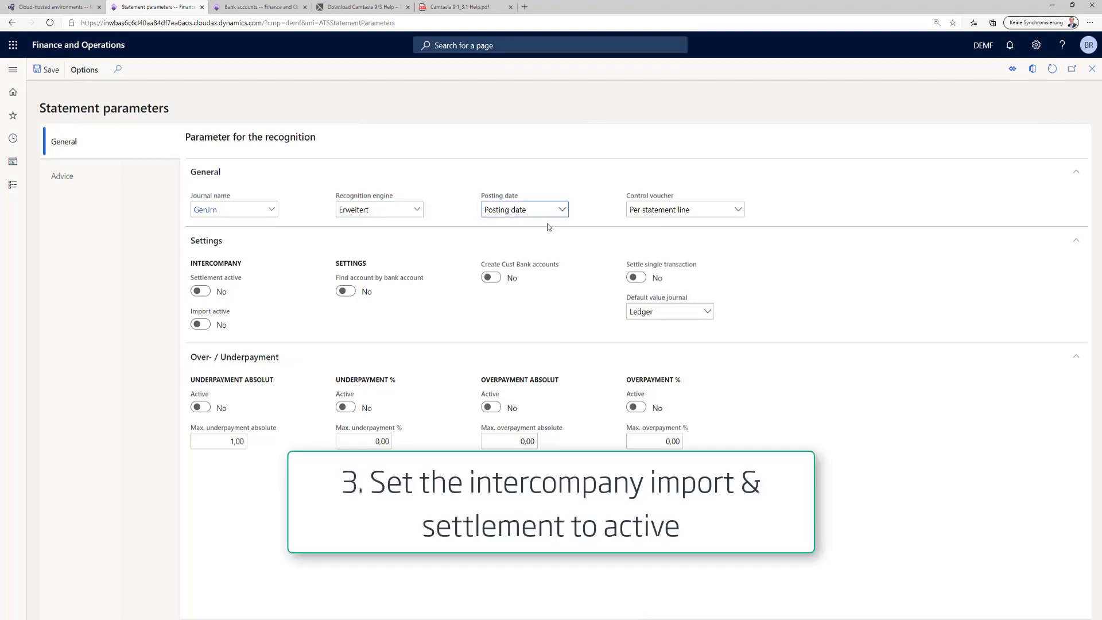
{"action": "left_click", "coordinate": [736, 209]}
{"action": "left_click", "coordinate": [657, 226]}
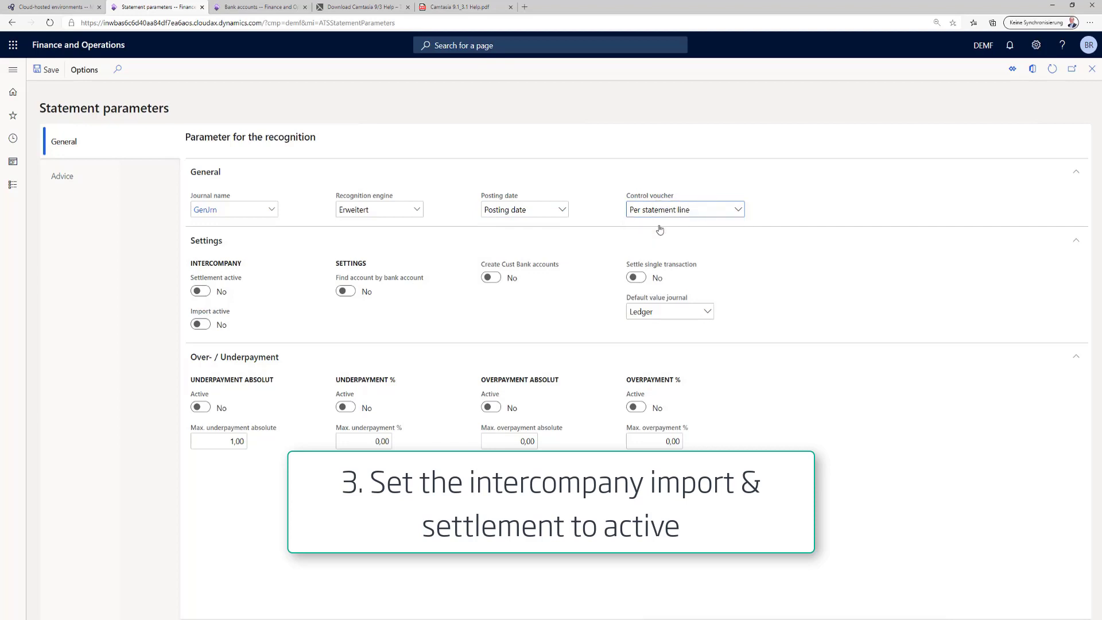
- Activate intercompany import and settlement, and enable Find account by bank account in the statement parameters
{"action": "left_click", "coordinate": [201, 325]}
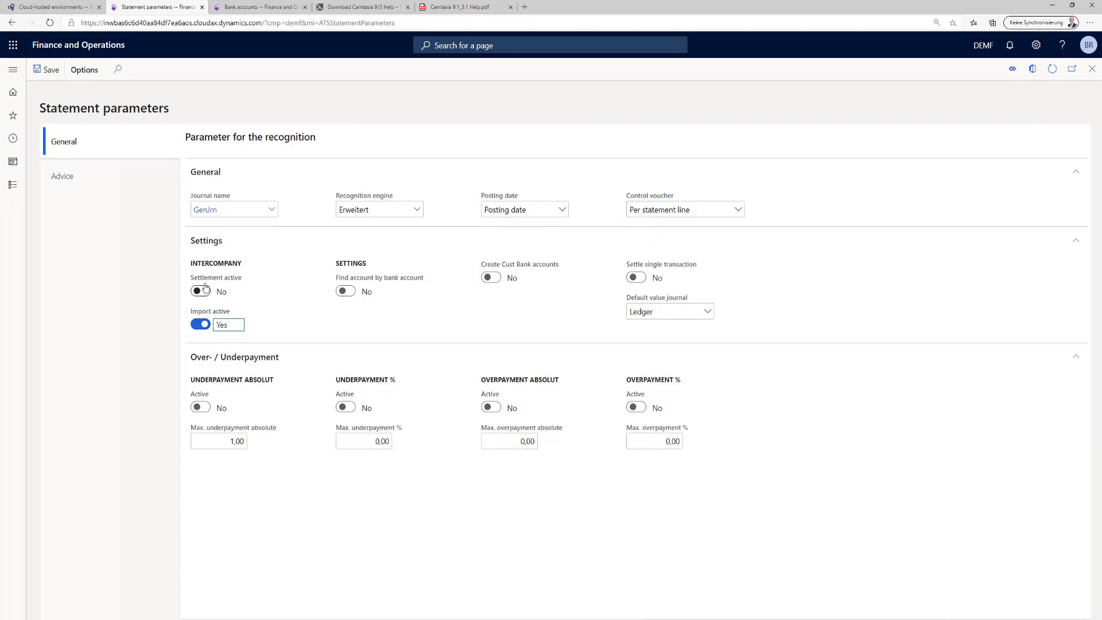
{"action": "left_click_drag", "start_coordinate": [191, 263], "coordinate": [245, 276]}
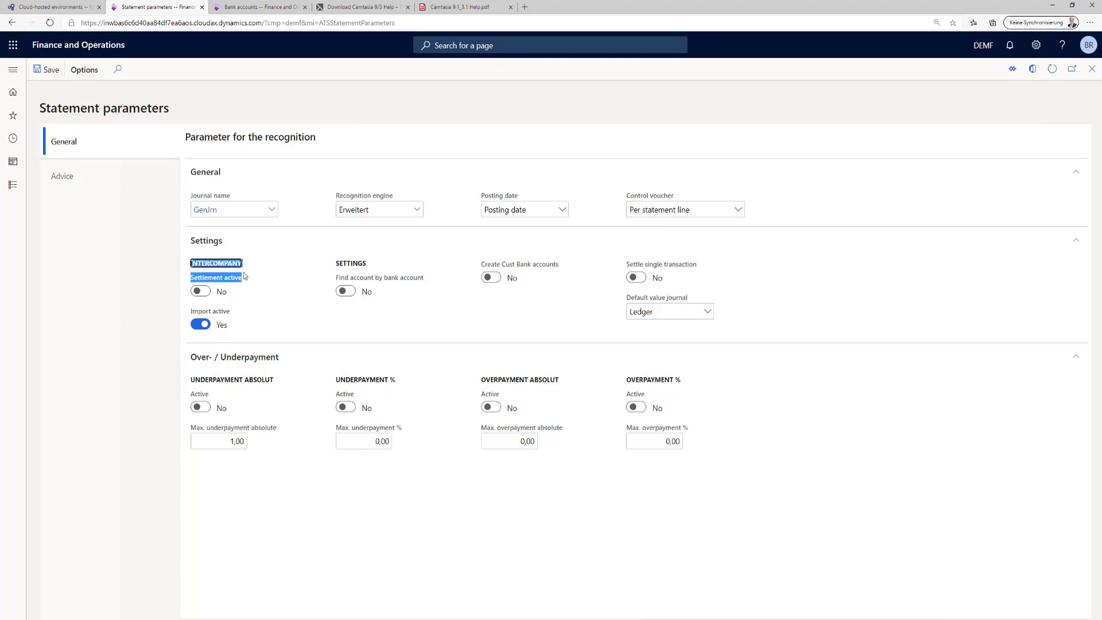
{"action": "left_click", "coordinate": [200, 291]}
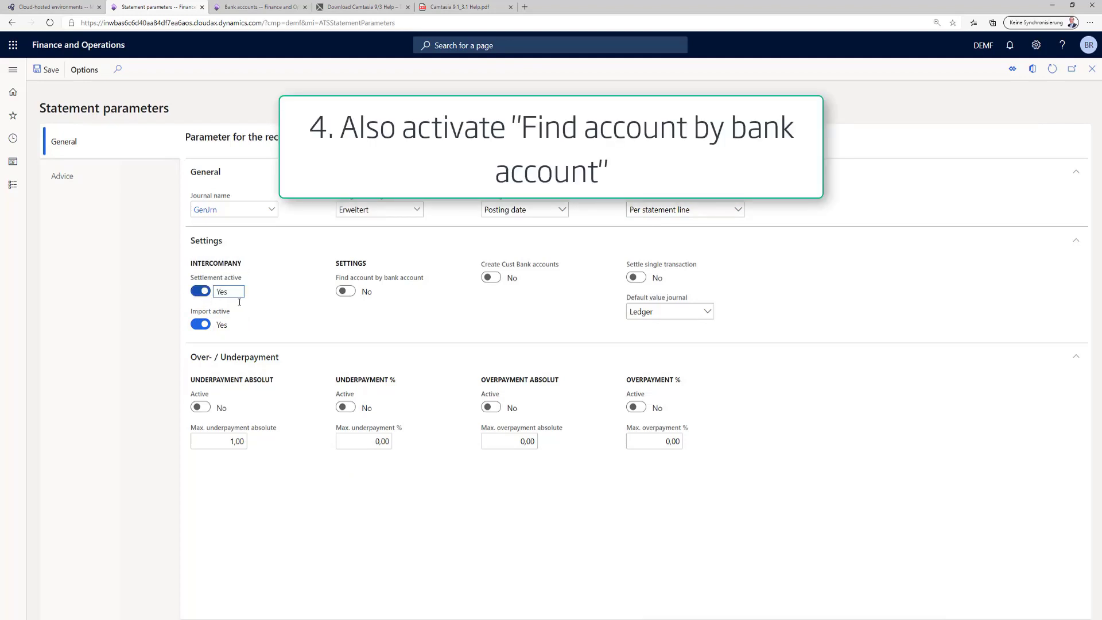
{"action": "left_click", "coordinate": [346, 292]}
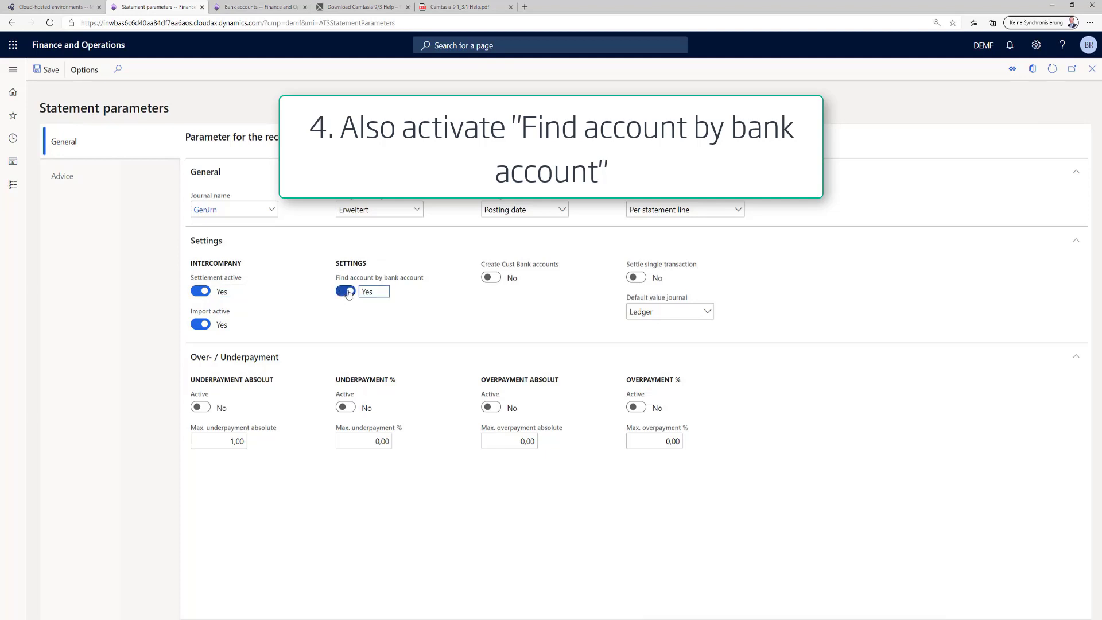
- Review the Advice parameters, return to the general ones and save the statement parameters
{"action": "left_click", "coordinate": [74, 183]}
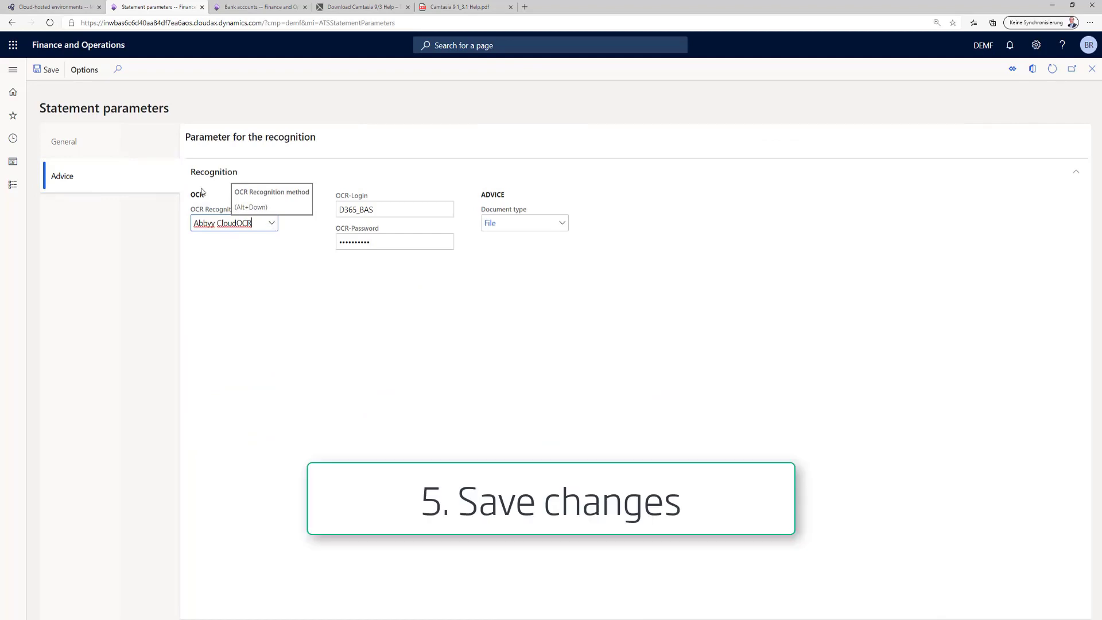
{"action": "left_click", "coordinate": [63, 142]}
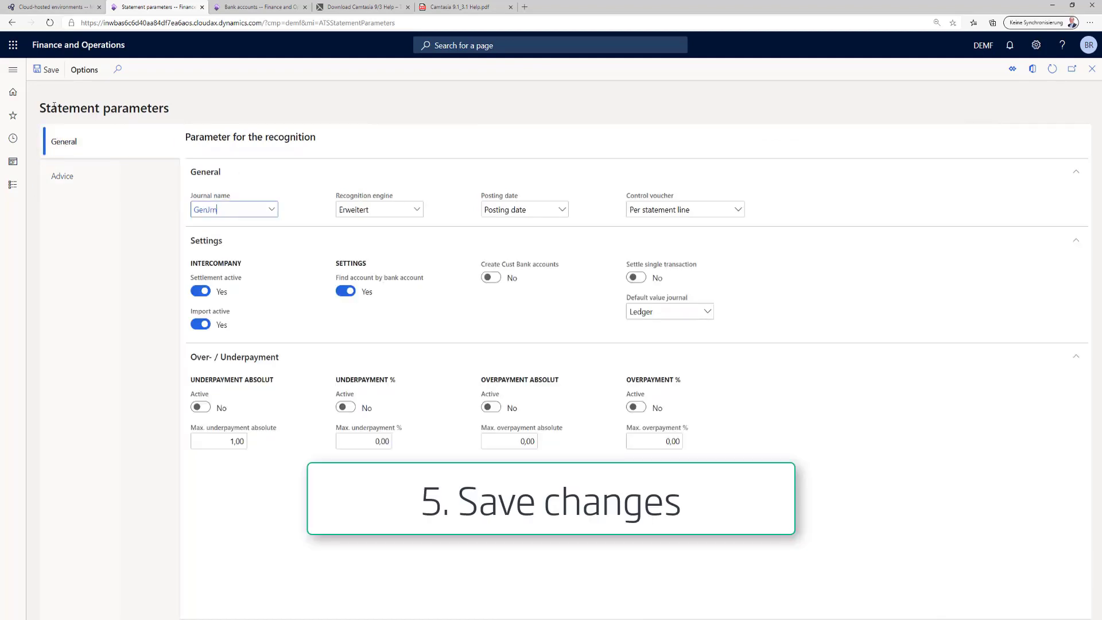
{"action": "left_click", "coordinate": [49, 70]}
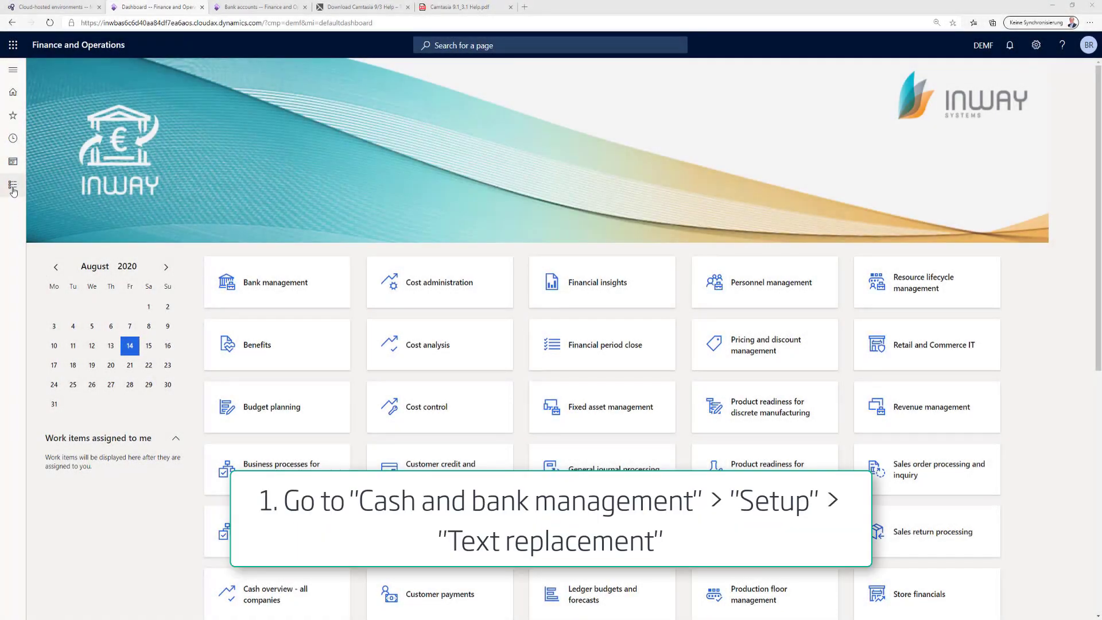
- Open Text replacement from the bank statement setup of Cash and bank management
{"action": "left_click", "coordinate": [13, 189]}
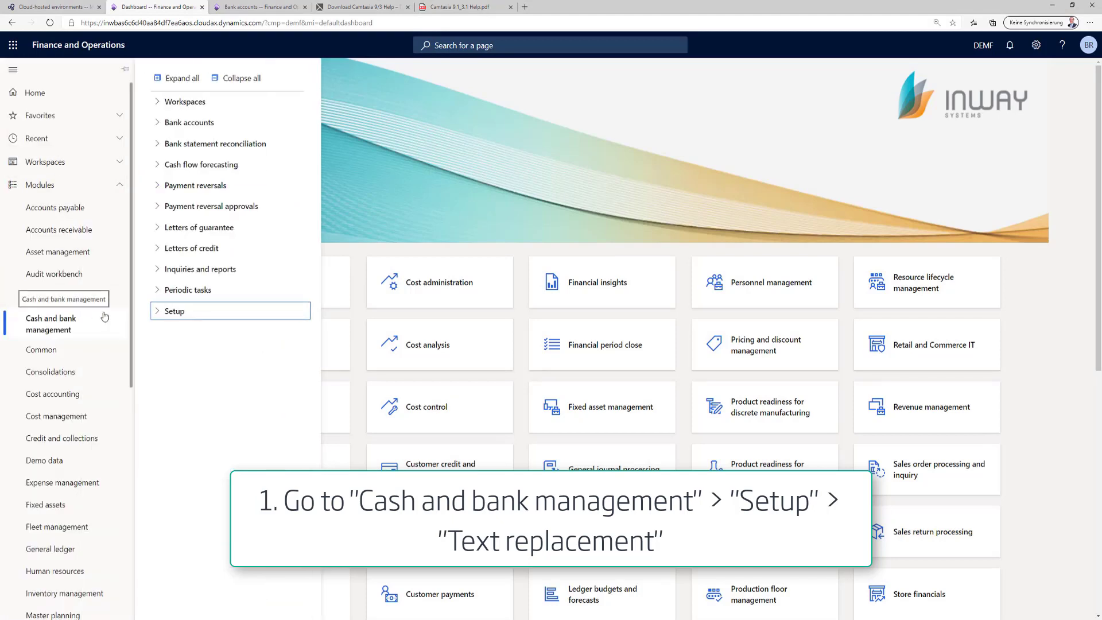
{"action": "left_click", "coordinate": [155, 312]}
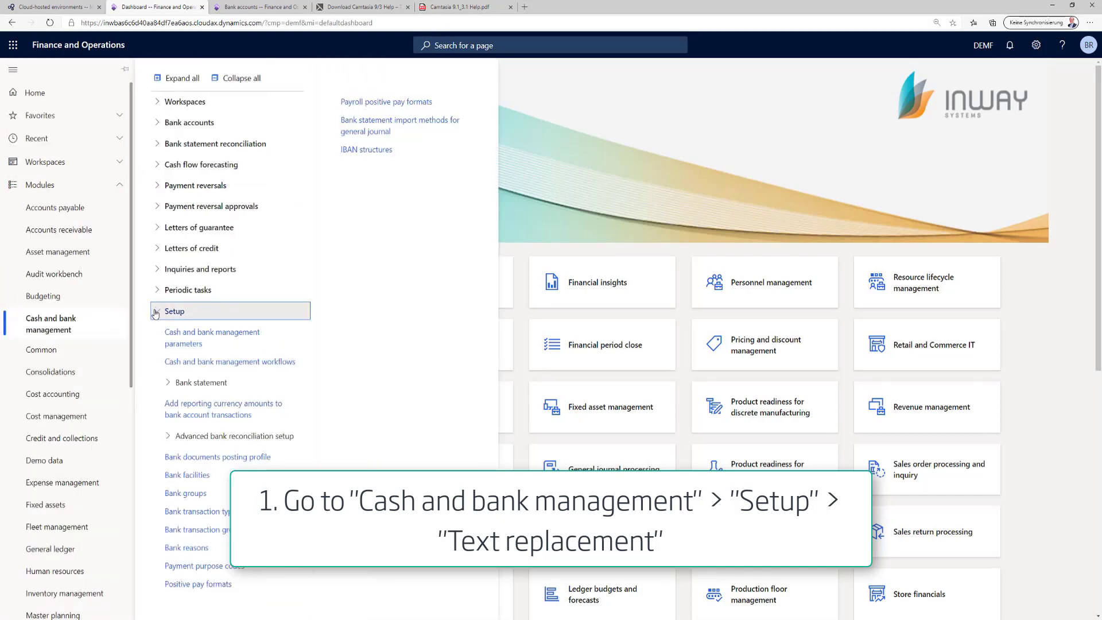
{"action": "left_click", "coordinate": [168, 383]}
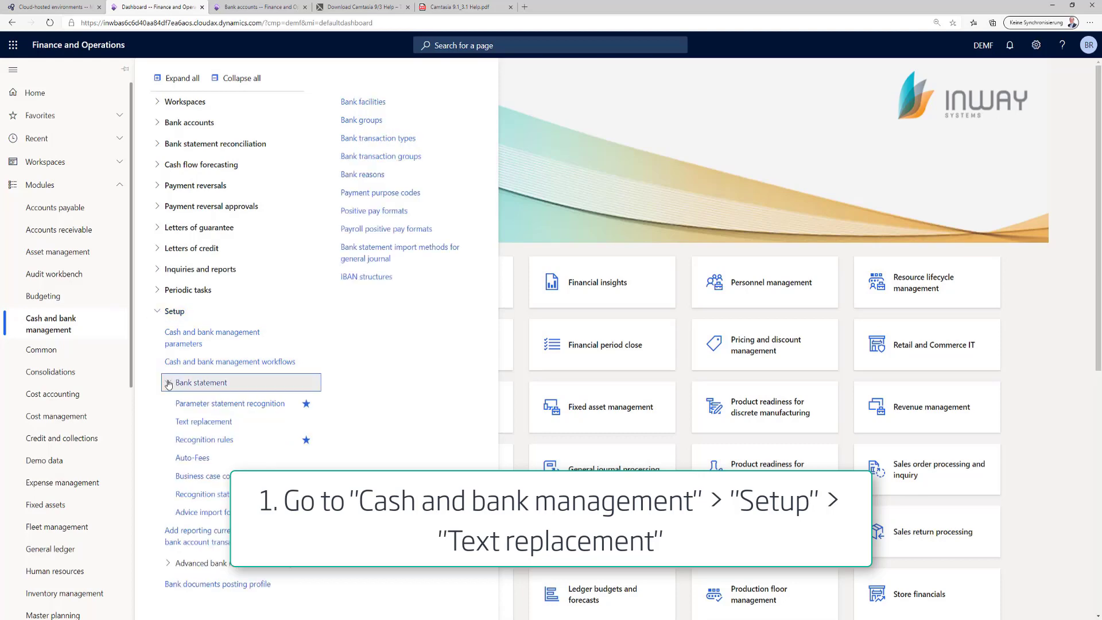
{"action": "left_click", "coordinate": [203, 422]}
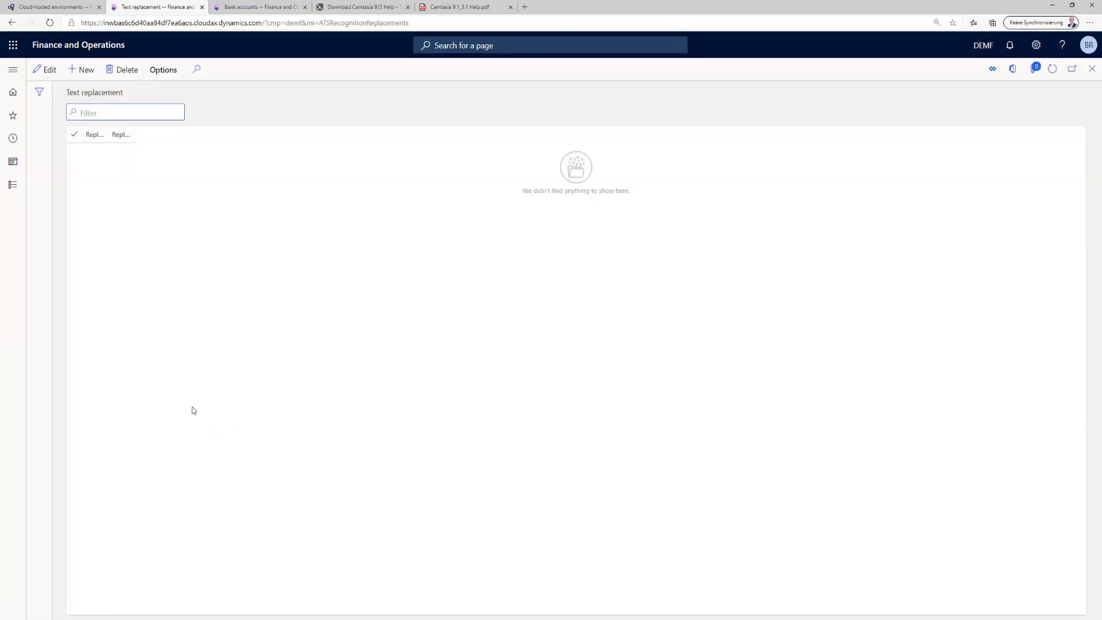
- Add a text replacement entry that replaces the letter "o" with the digit "0"
{"action": "left_click", "coordinate": [87, 75]}
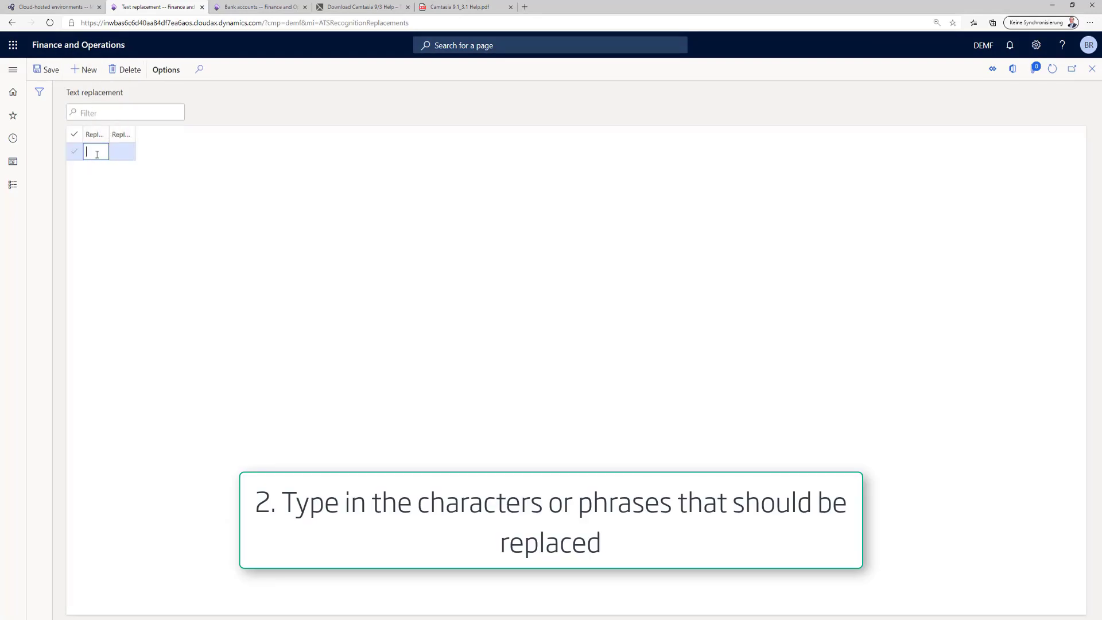
{"action": "left_click", "coordinate": [97, 154]}
{"action": "type", "text": "o"}
{"action": "left_click", "coordinate": [118, 153]}
{"action": "type", "text": "0"}
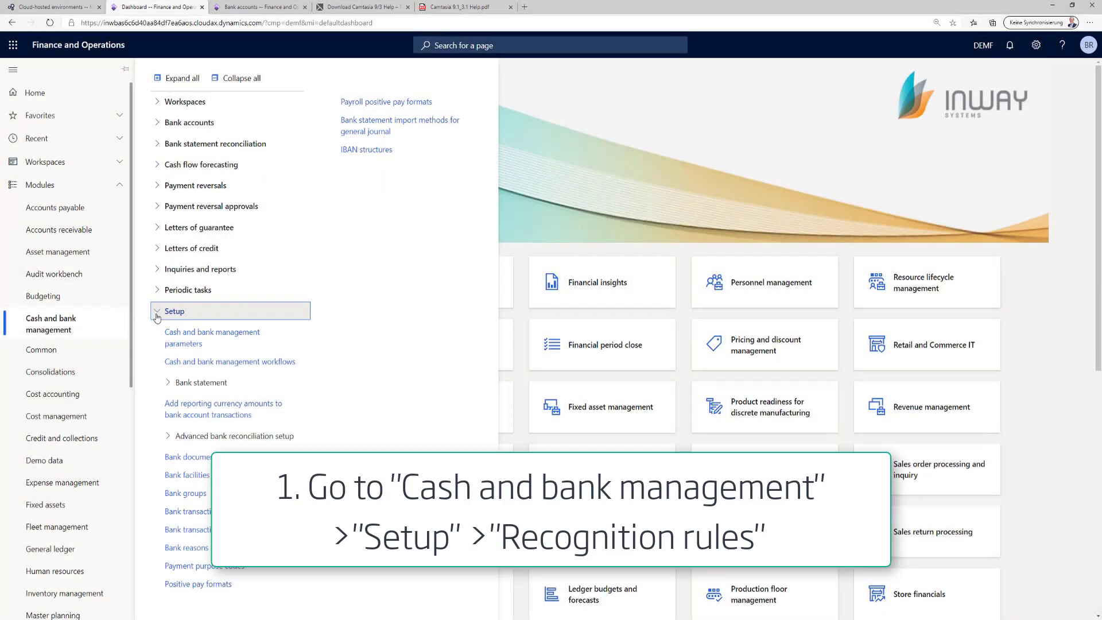
- Open Recognition rules from the bank statement setup of Cash and bank management and look over the existing rules
{"action": "left_click", "coordinate": [169, 383]}
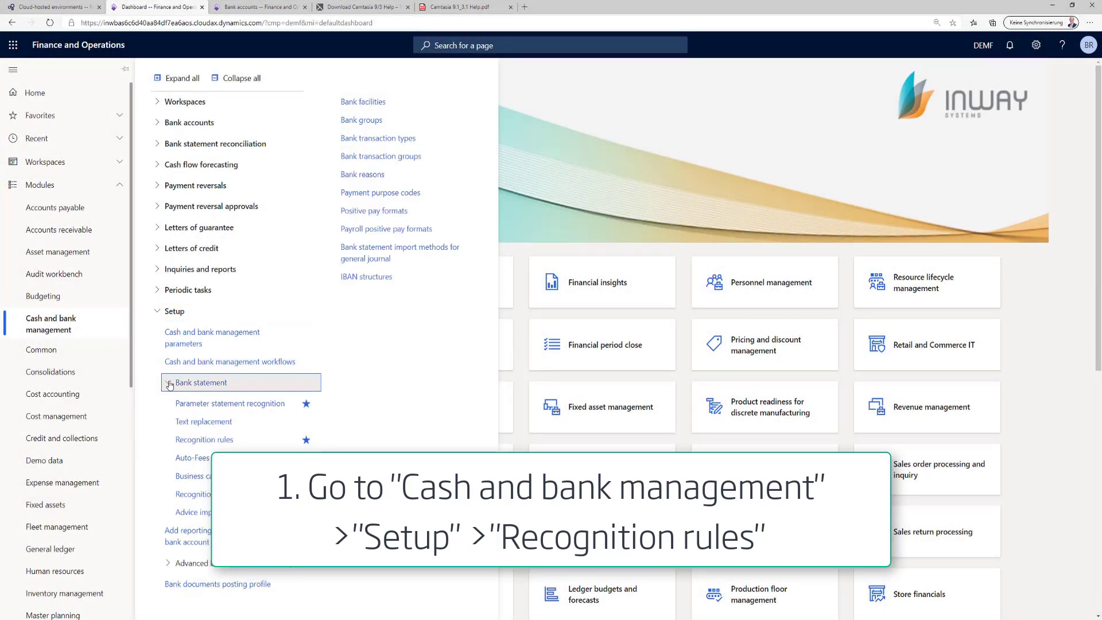
{"action": "left_click", "coordinate": [190, 438]}
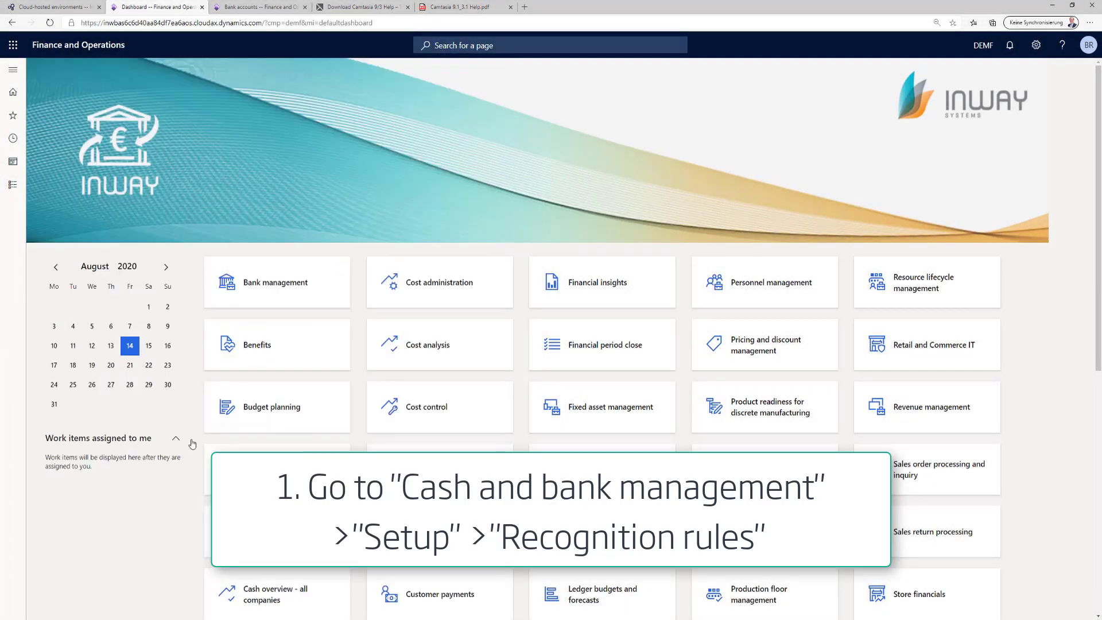
{"action": "left_click", "coordinate": [80, 152]}
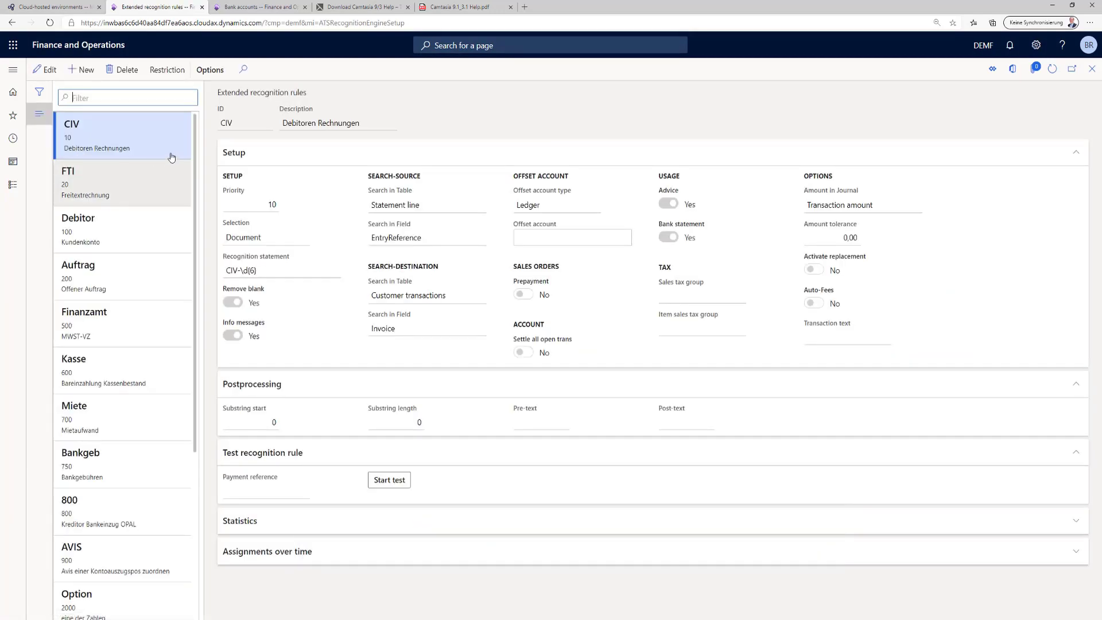
{"action": "left_click_drag", "start_coordinate": [195, 140], "coordinate": [183, 109]}
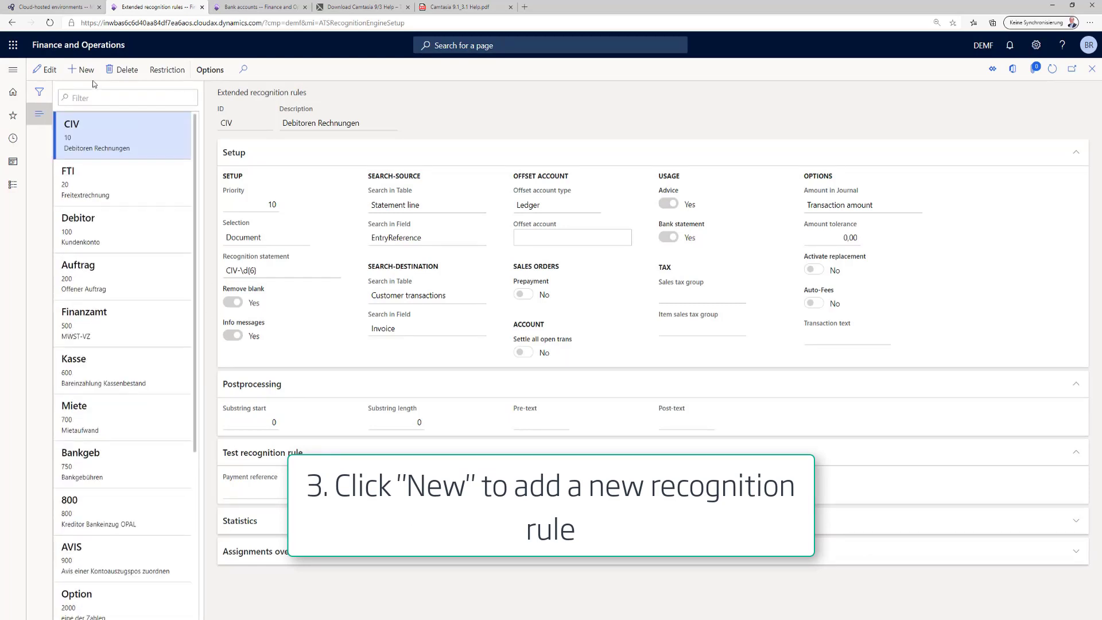
- Create a new extended recognition rule with ID INV and description Invoice
{"action": "left_click", "coordinate": [86, 70]}
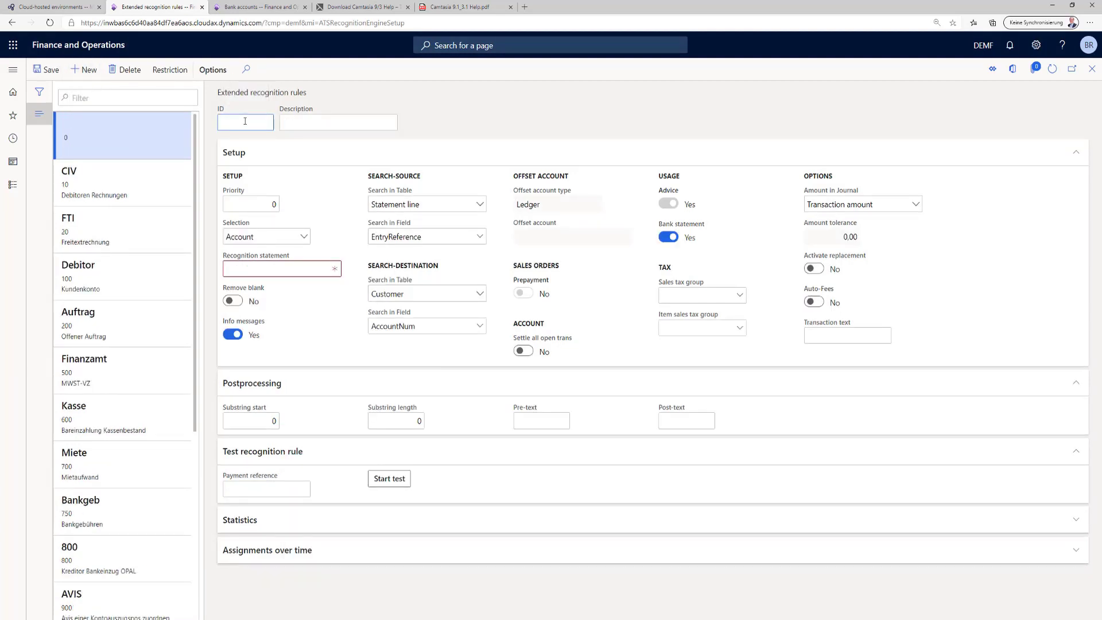
{"action": "type", "text": "INV"}
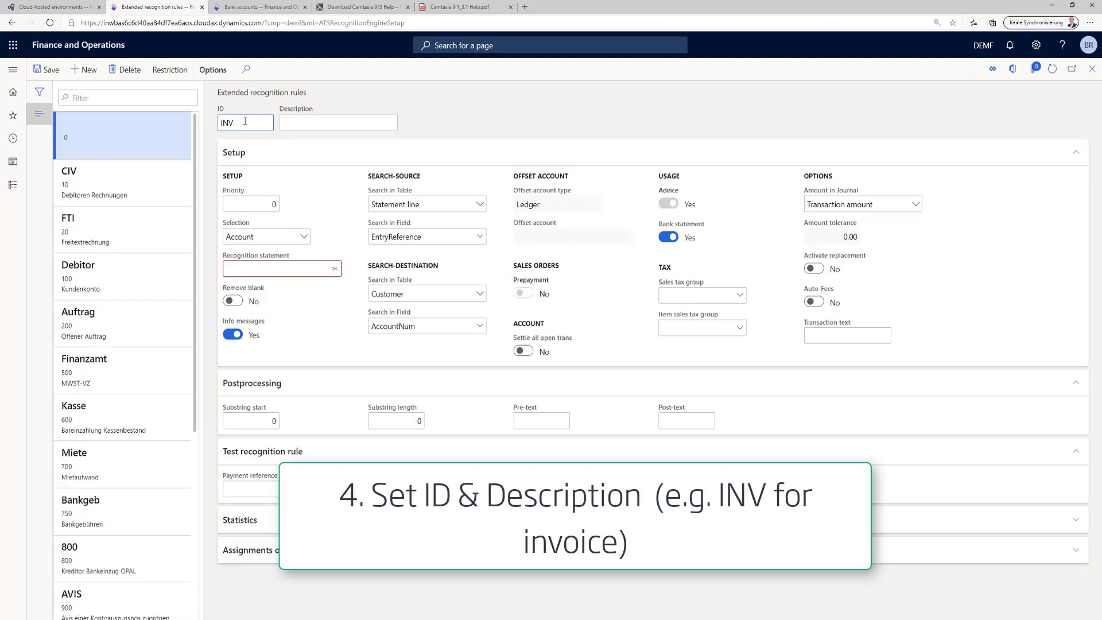
{"action": "key", "text": "Tab"}
{"action": "type", "text": "I"}
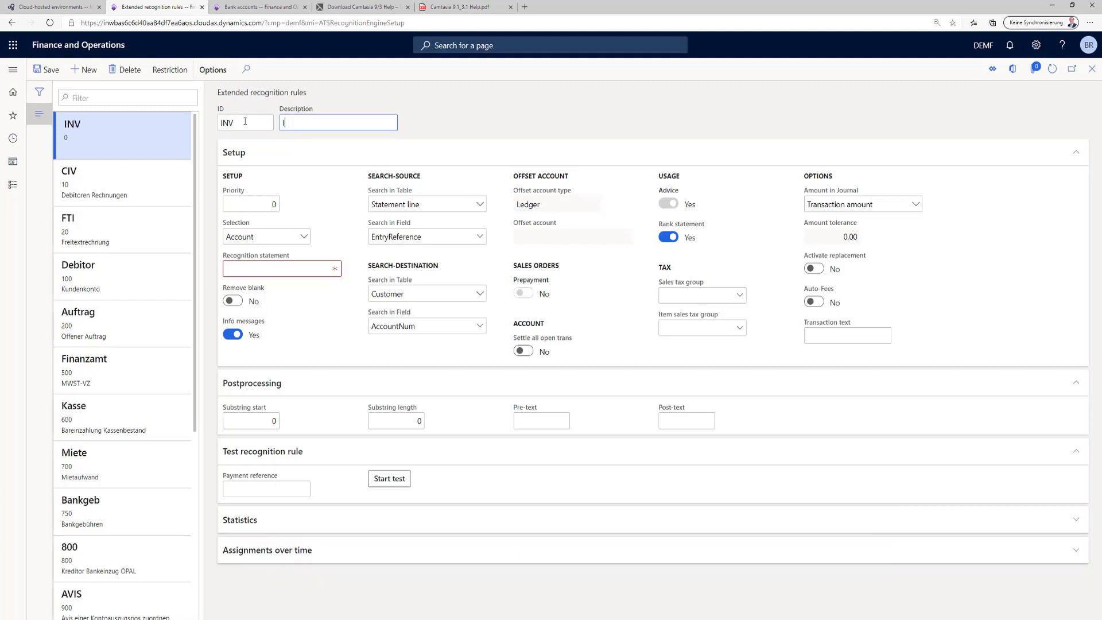
{"action": "type", "text": "nvoice"}
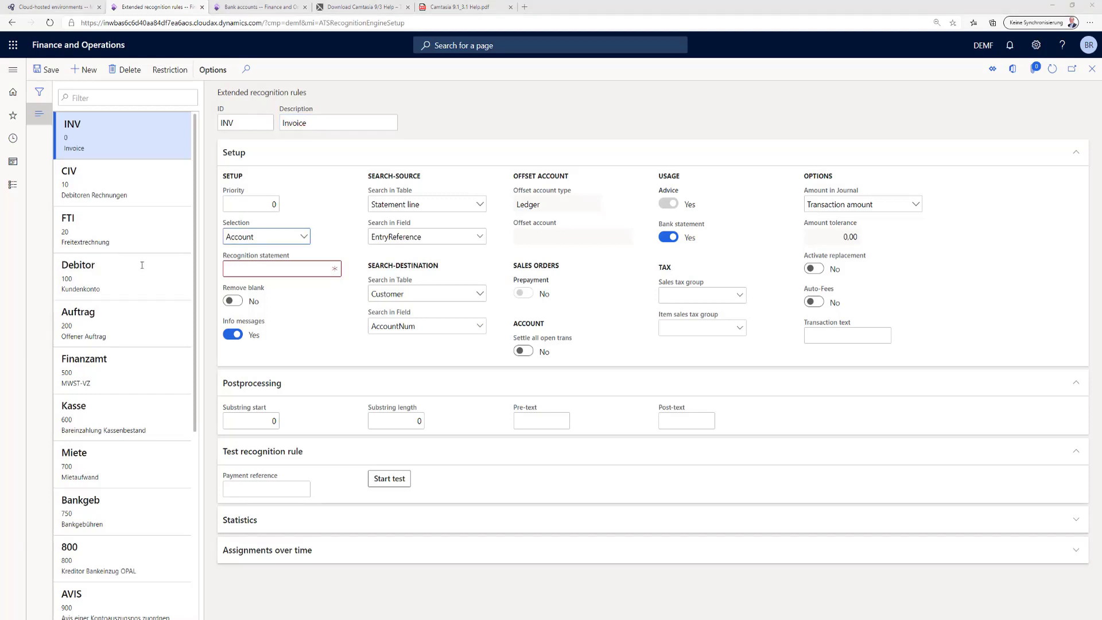
- Configure the INV rule with Document selection, recognition statement CIV-\d{6} and blank removal enabled
{"action": "left_click", "coordinate": [304, 236]}
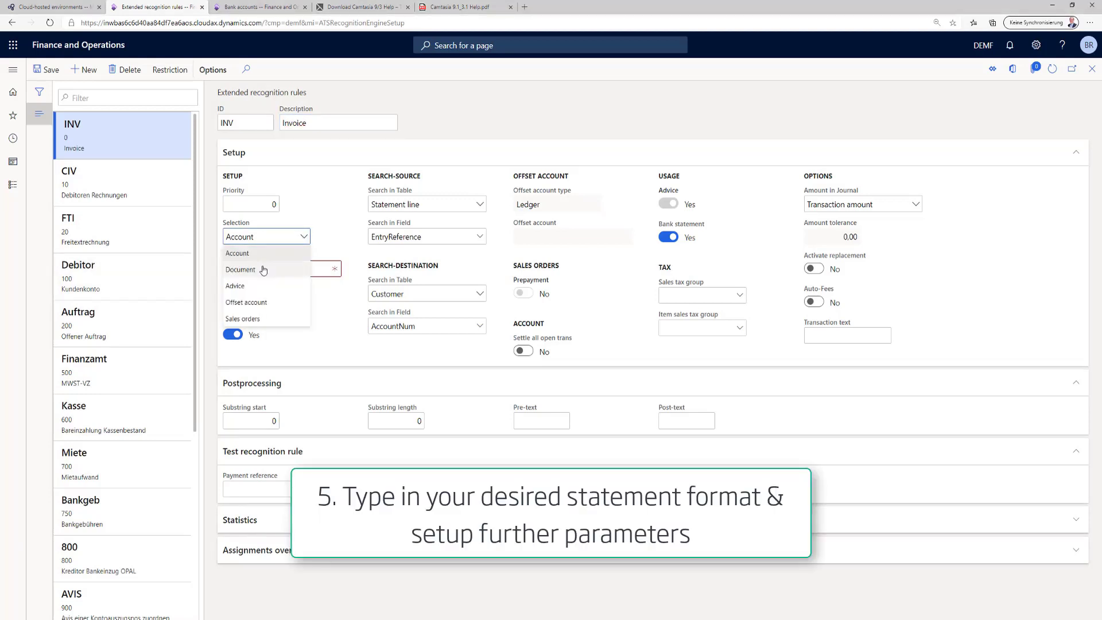
{"action": "left_click", "coordinate": [263, 270]}
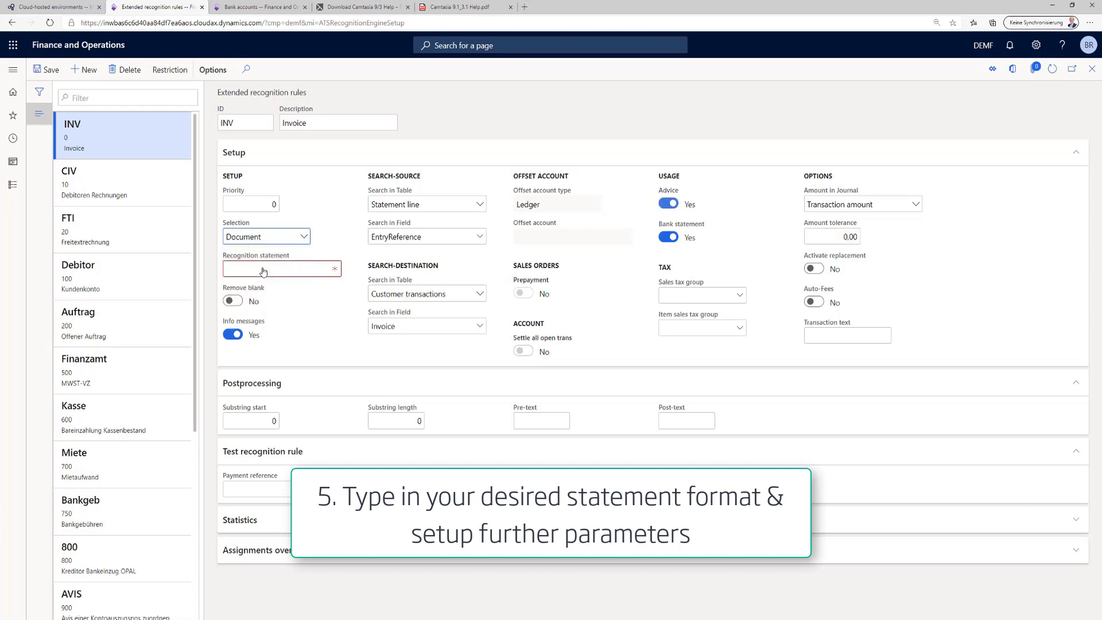
{"action": "left_click", "coordinate": [265, 268]}
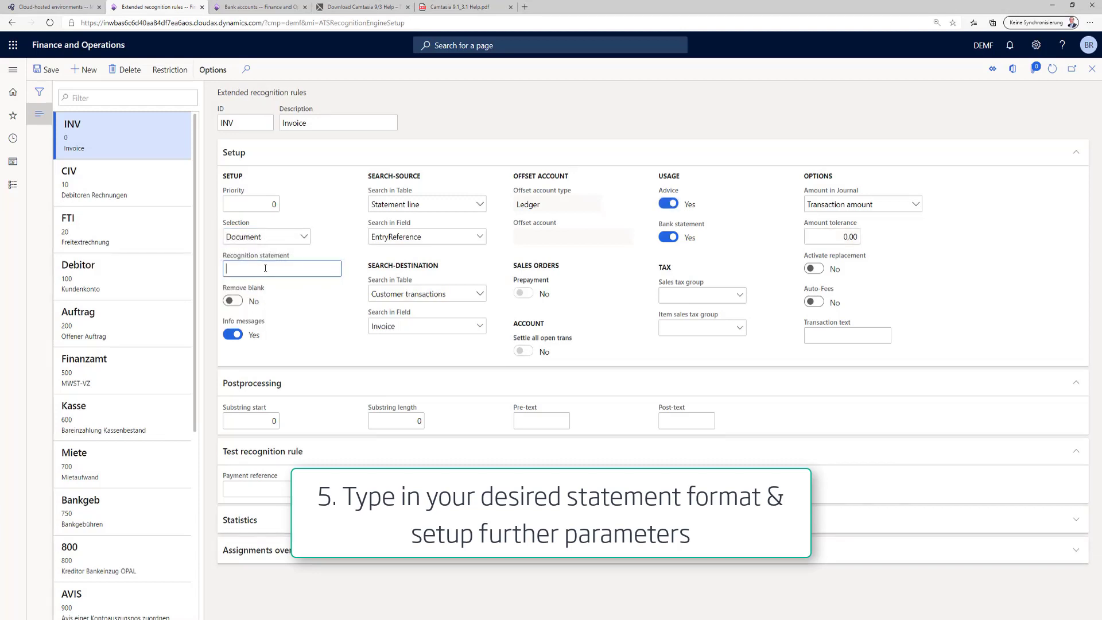
{"action": "type", "text": "CIV"}
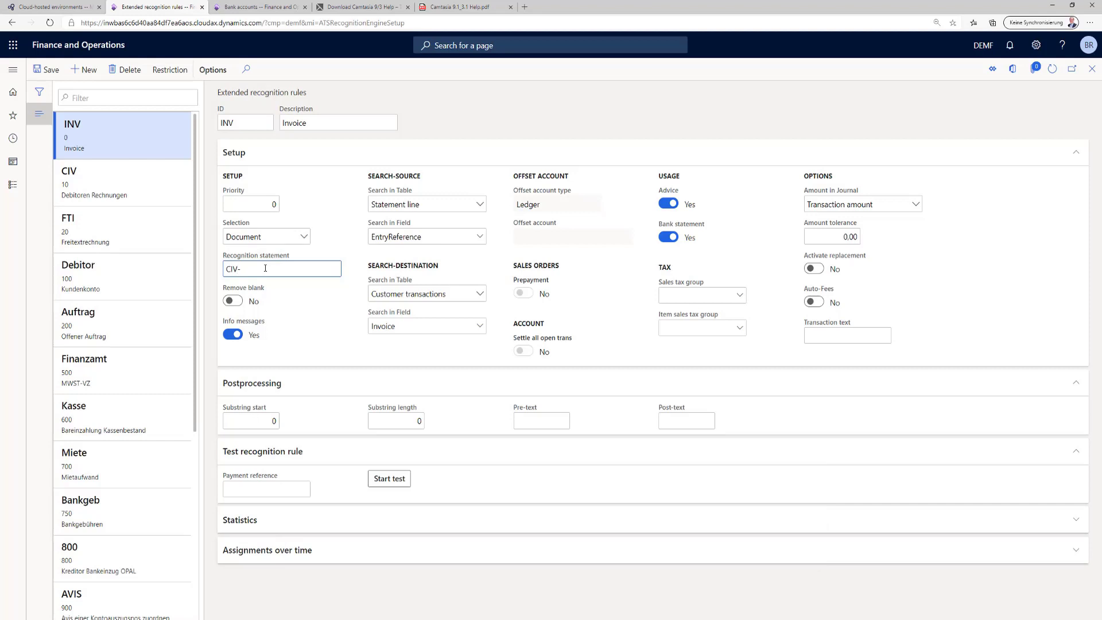
{"action": "type", "text": "-\\d{6"}
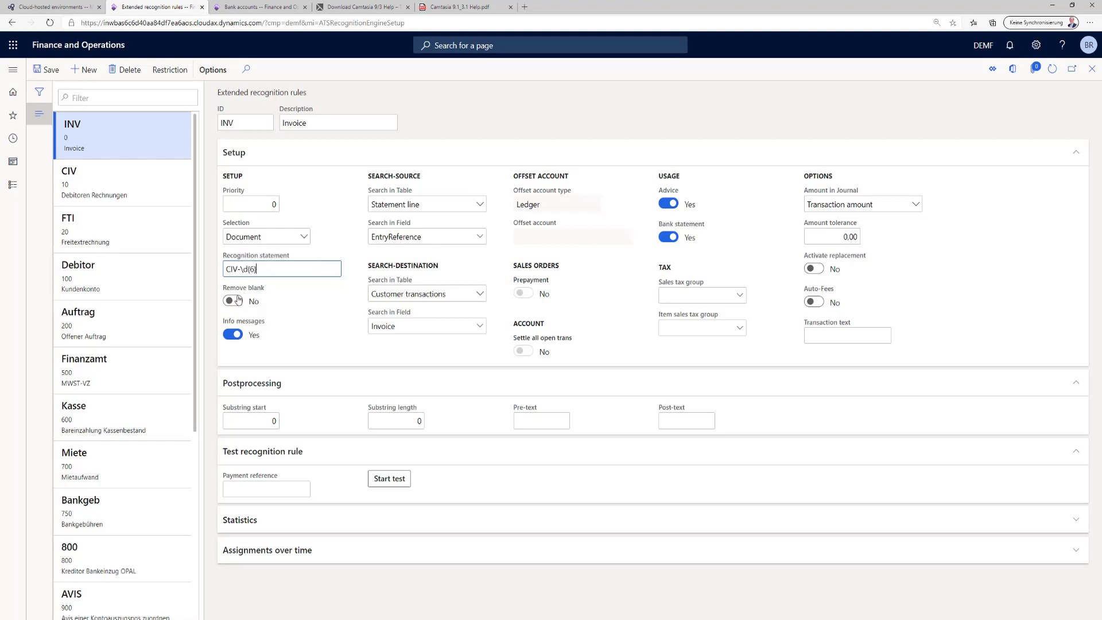
{"action": "left_click", "coordinate": [235, 301]}
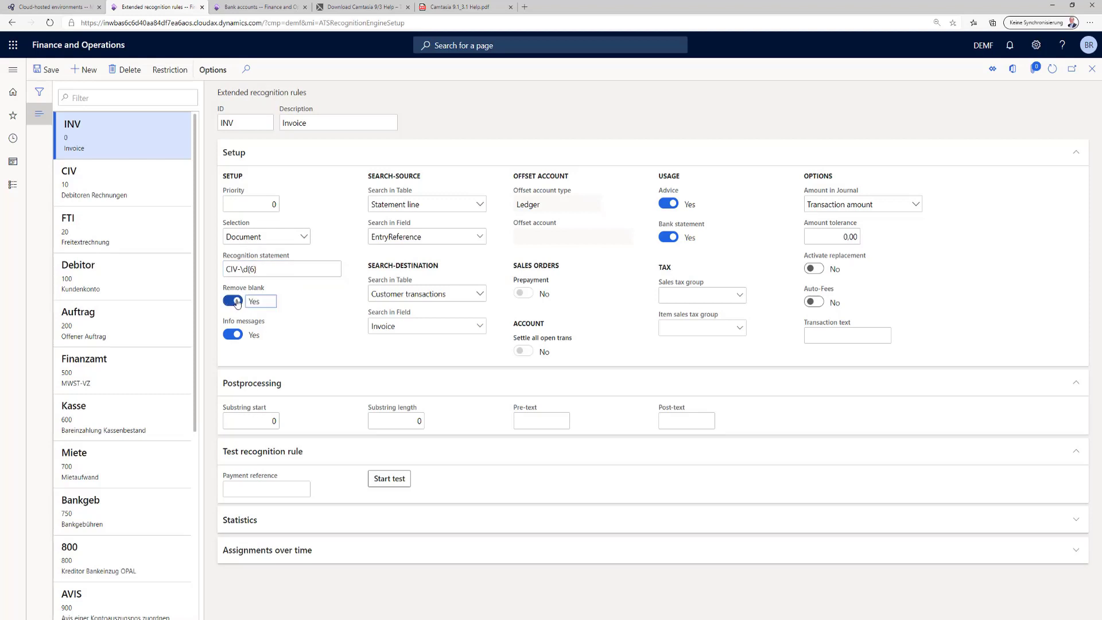
- Test the INV rule with the payment reference "Invoice CIV-123456" and check the extracted result in the message details
{"action": "left_click", "coordinate": [266, 489]}
{"action": "type", "text": "Invoi"}
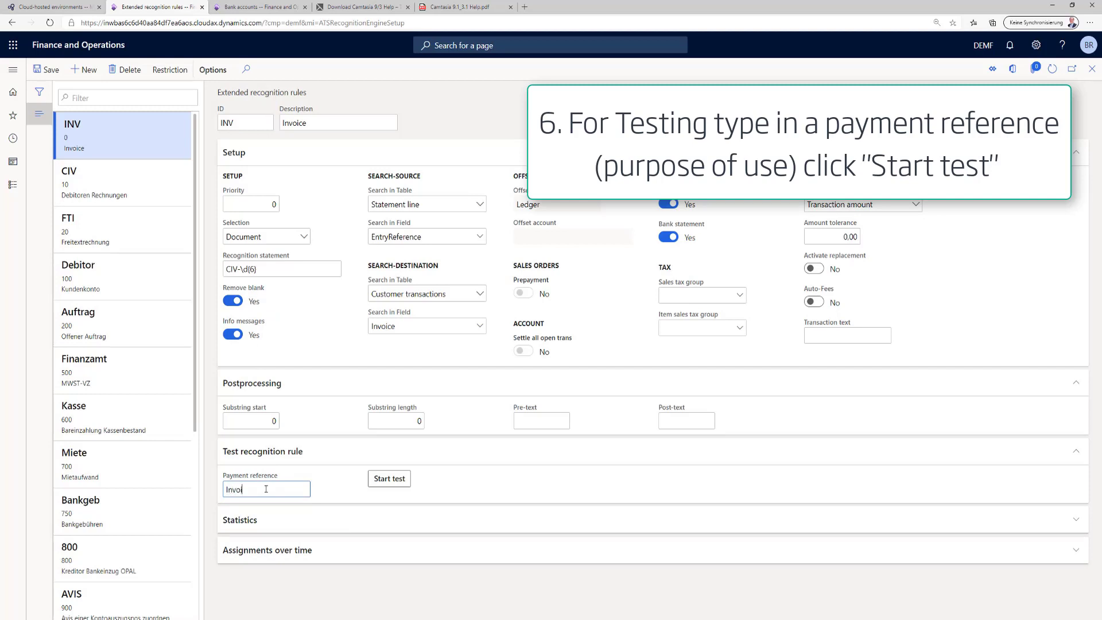
{"action": "type", "text": "ce"}
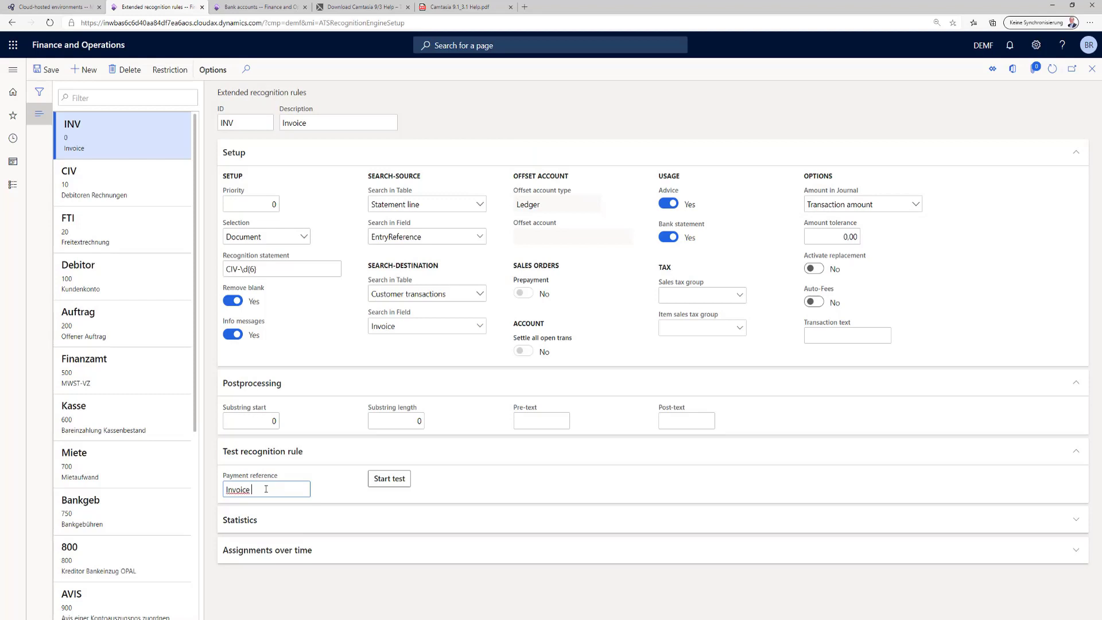
{"action": "type", "text": " CIV-123456"}
{"action": "left_click", "coordinate": [379, 480]}
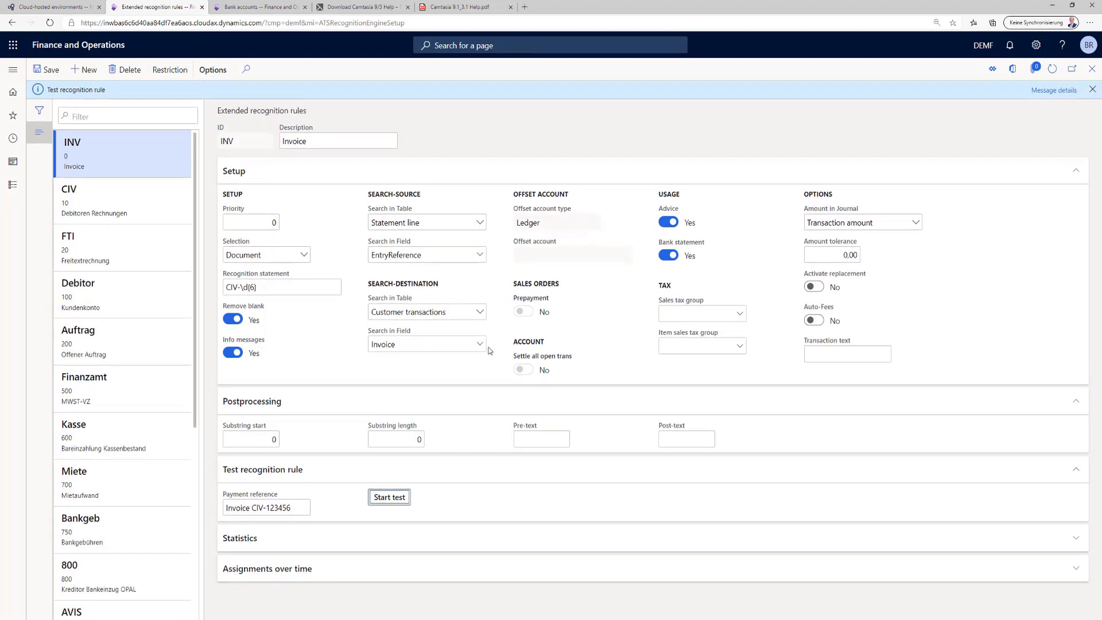
{"action": "left_click", "coordinate": [1047, 93]}
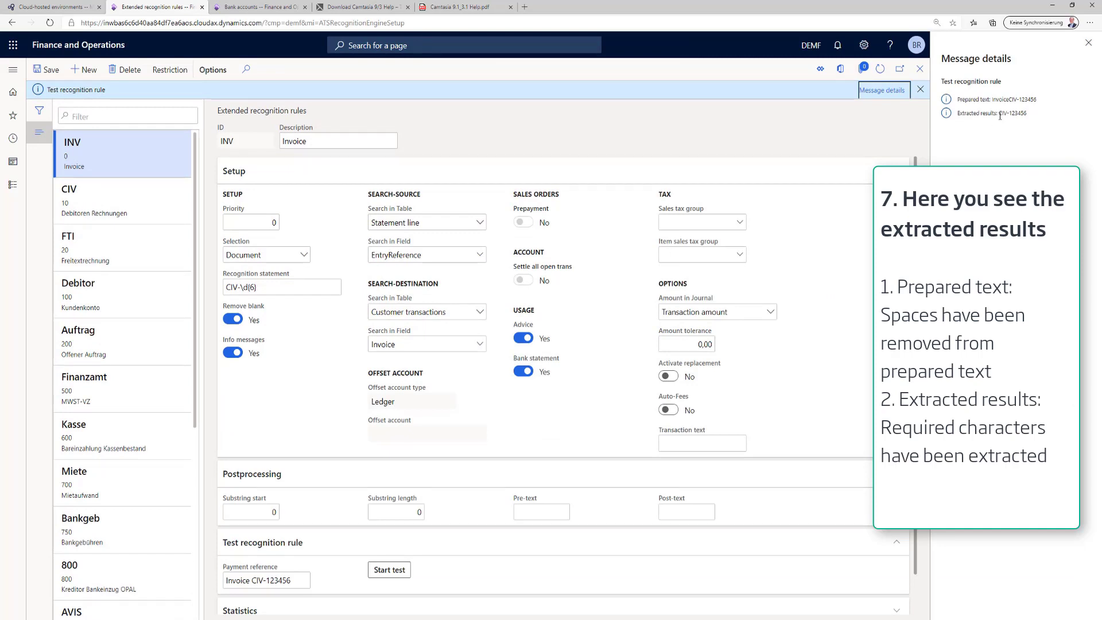
{"action": "left_click_drag", "start_coordinate": [1000, 115], "coordinate": [1030, 115]}
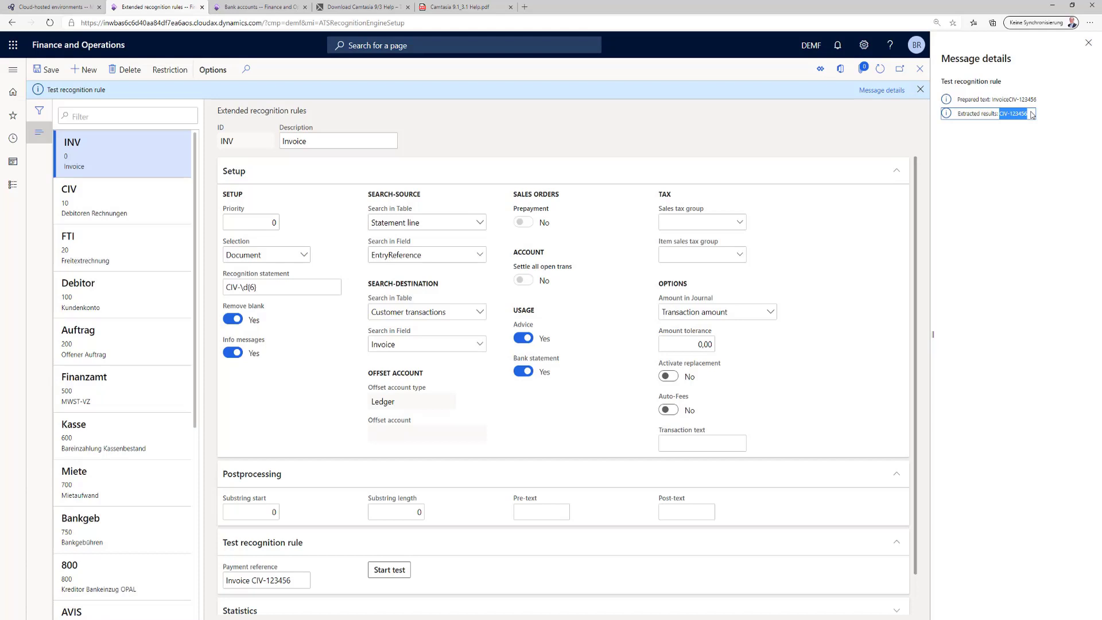
{"action": "left_click", "coordinate": [1088, 43]}
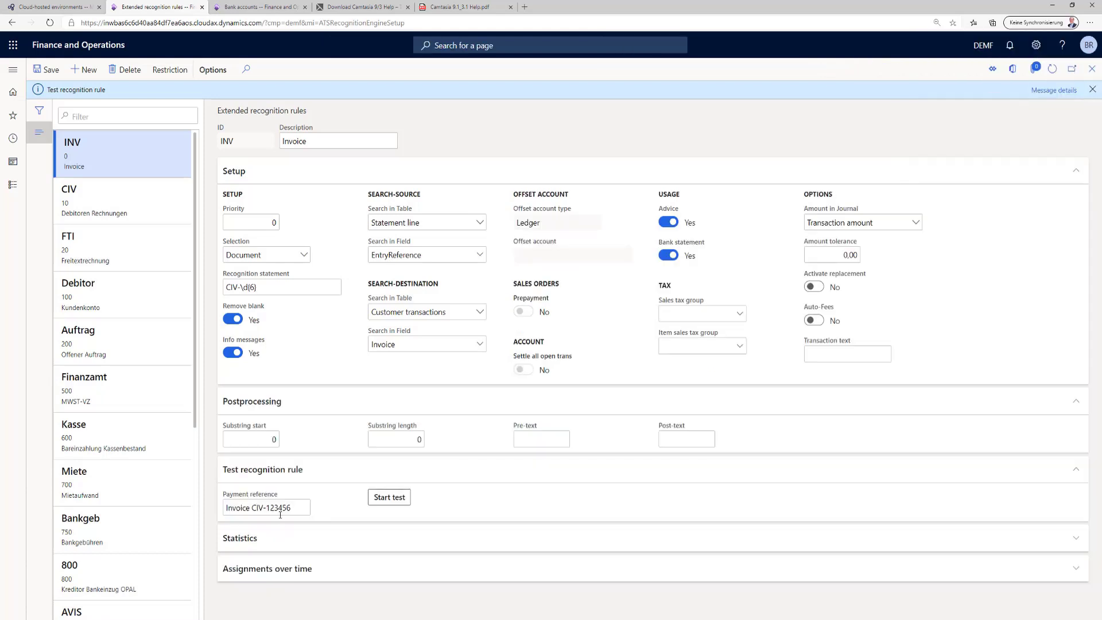
- Append "abc CIV-345678" to the test payment reference, rerun the test and check the extracted results in the message details
{"action": "left_click", "coordinate": [296, 508]}
{"action": "type", "text": "abc CIV-"}
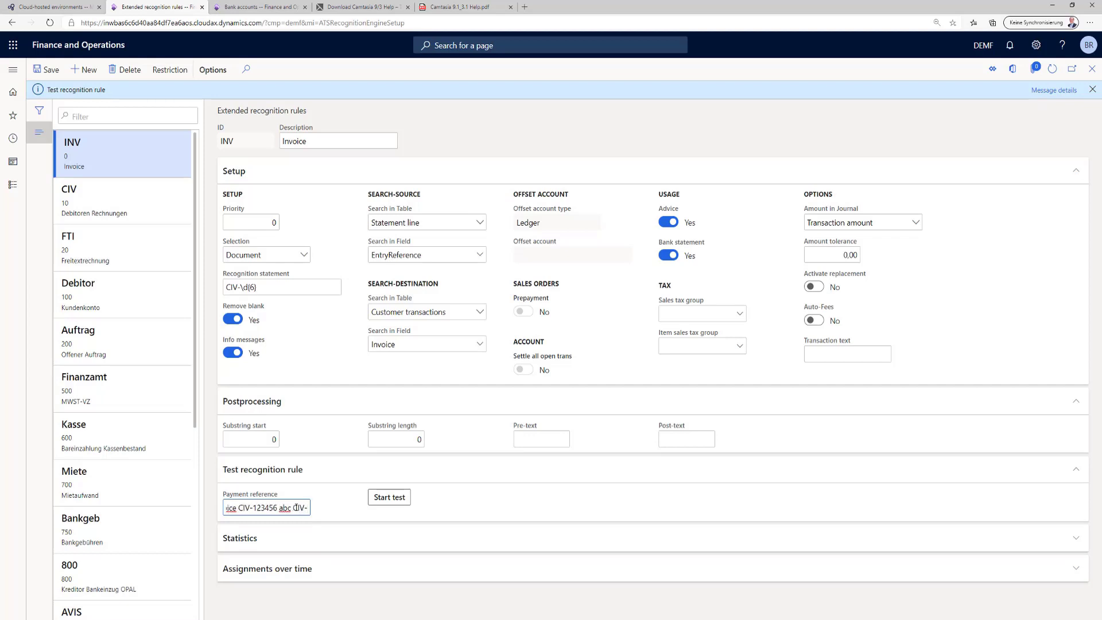
{"action": "type", "text": "345678"}
{"action": "left_click", "coordinate": [378, 497]}
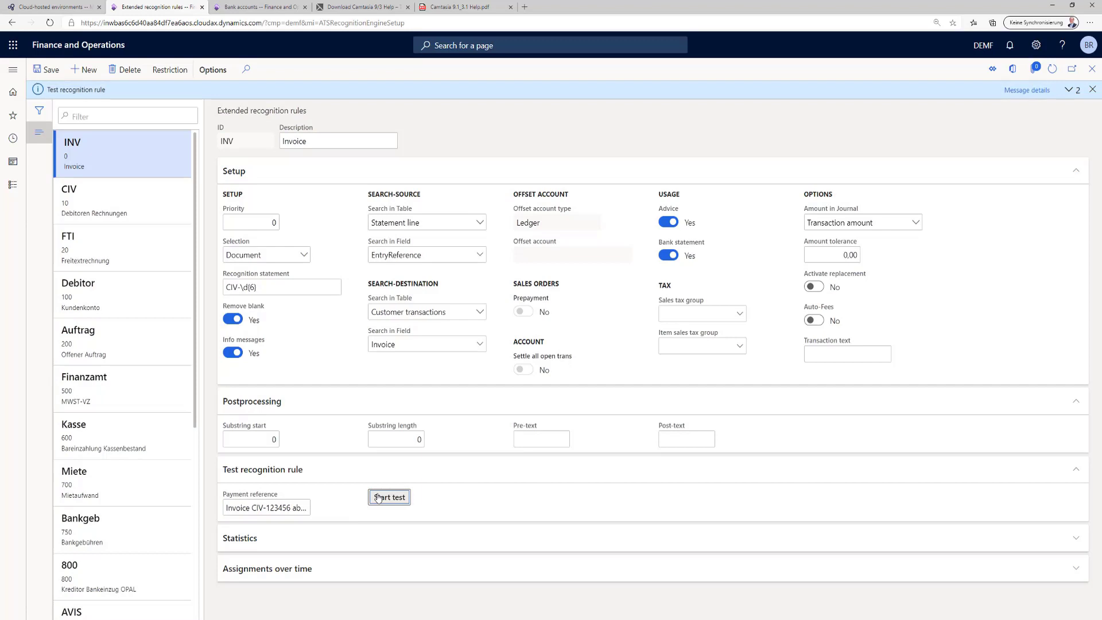
{"action": "left_click", "coordinate": [1005, 92]}
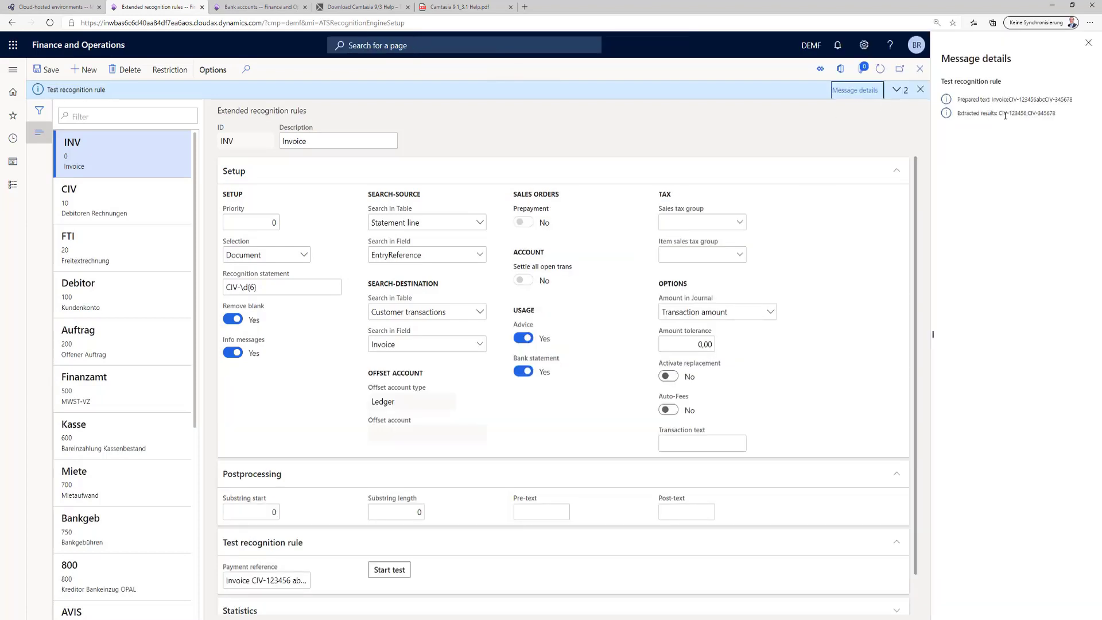
{"action": "left_click_drag", "start_coordinate": [999, 113], "coordinate": [1030, 114]}
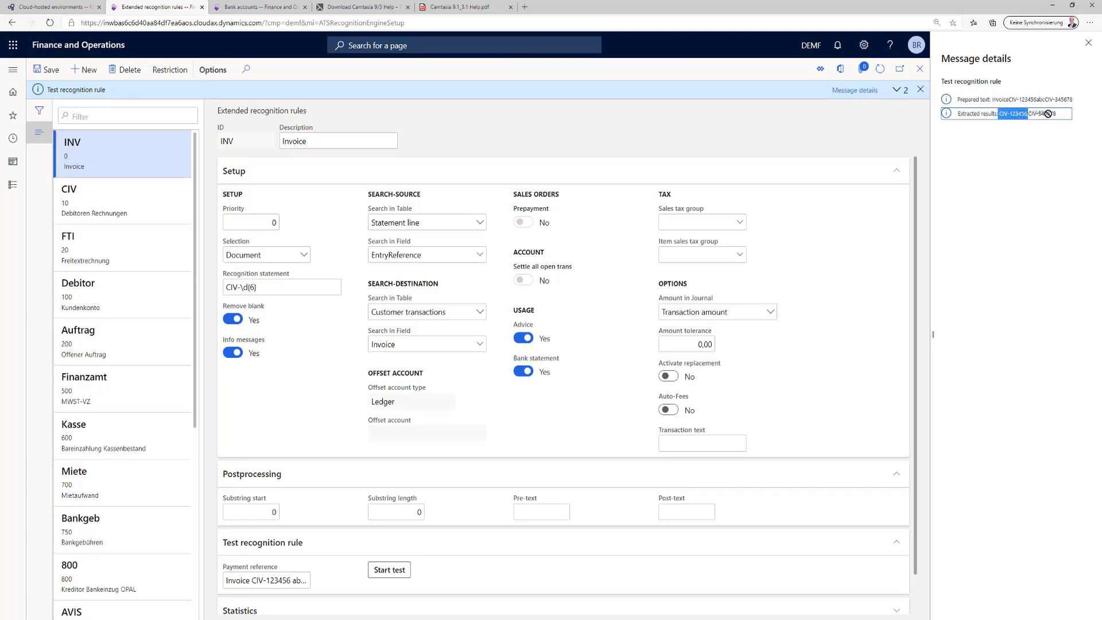
{"action": "left_click_drag", "start_coordinate": [1063, 115], "coordinate": [1027, 113]}
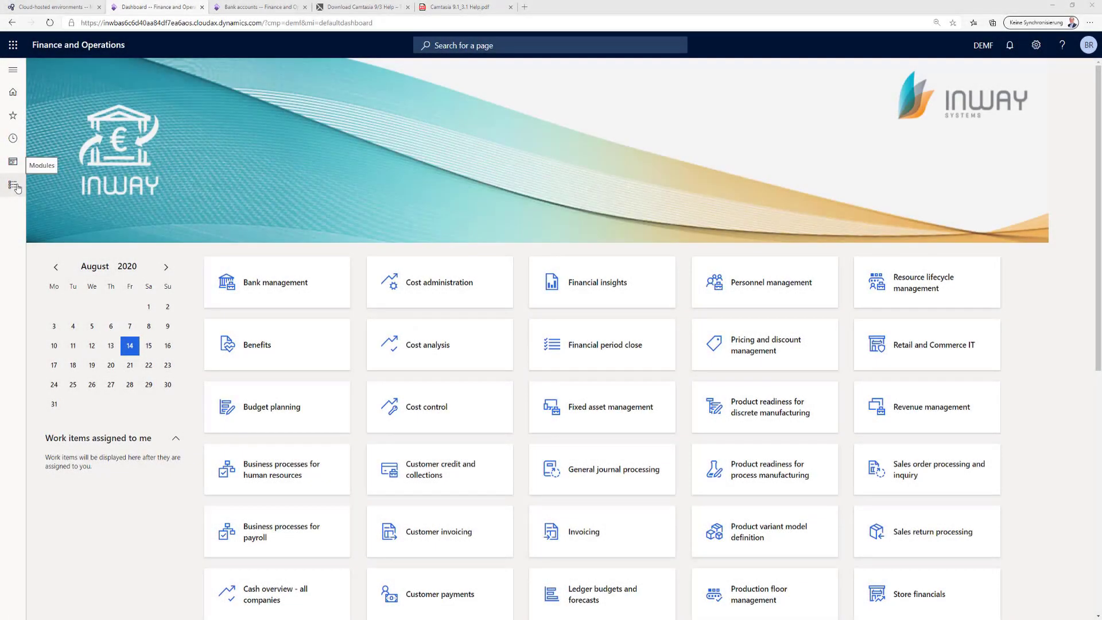
- Open Intercompany accounting from the posting setup of General ledger
{"action": "left_click", "coordinate": [16, 186]}
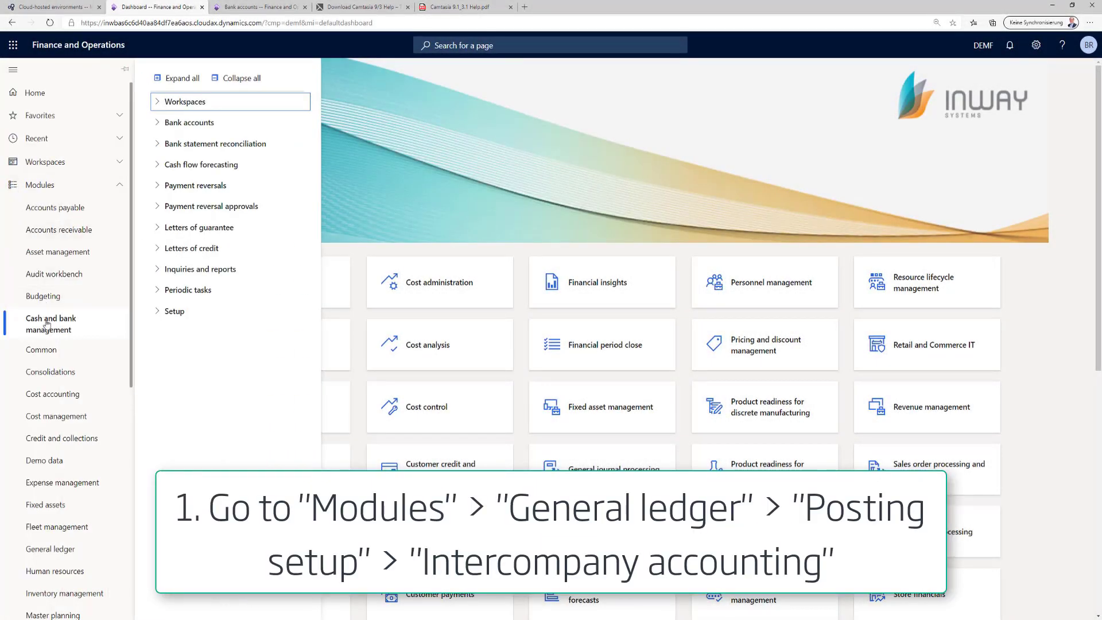
{"action": "left_click", "coordinate": [60, 550]}
{"action": "left_click", "coordinate": [188, 332]}
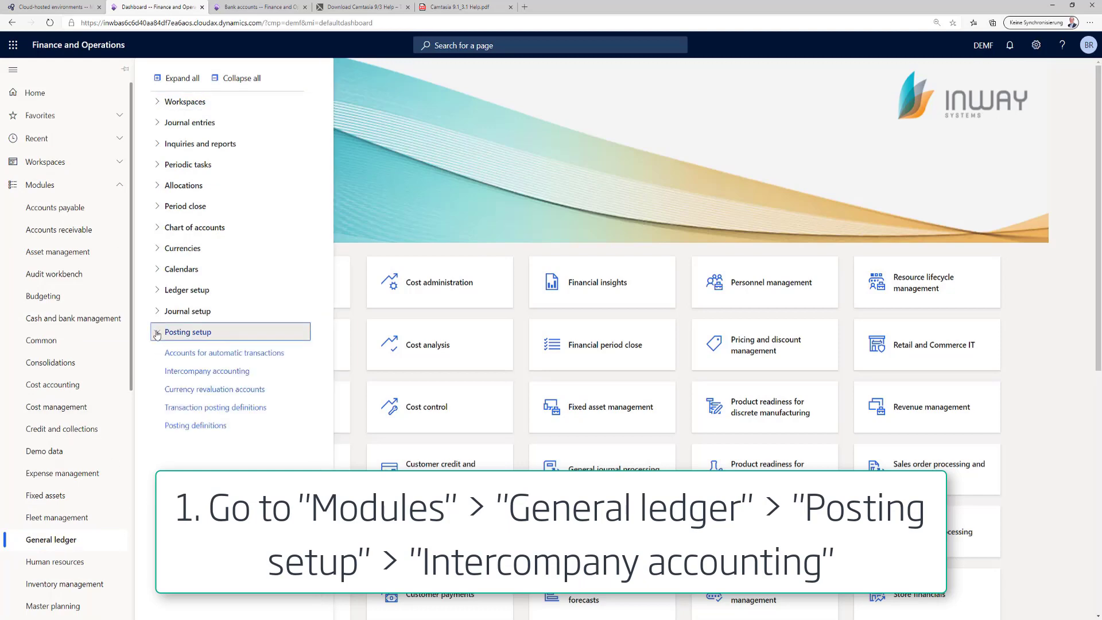
{"action": "left_click", "coordinate": [173, 371]}
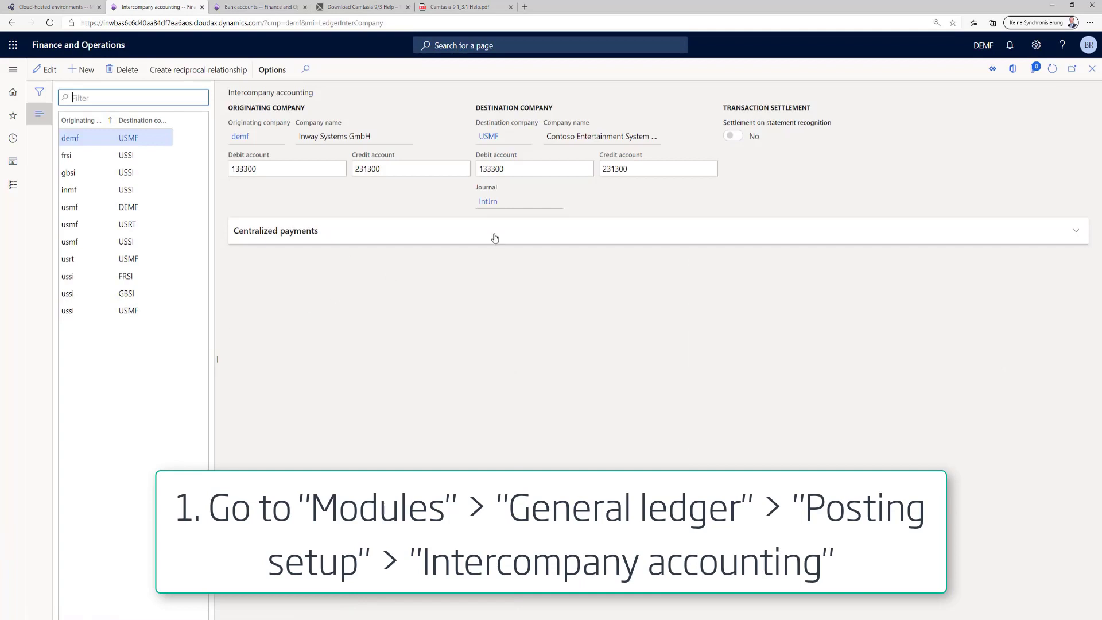
- Enable settlement on statement recognition for the demf to USMF intercompany relationship and save the record
{"action": "mouse_move", "coordinate": [735, 126]}
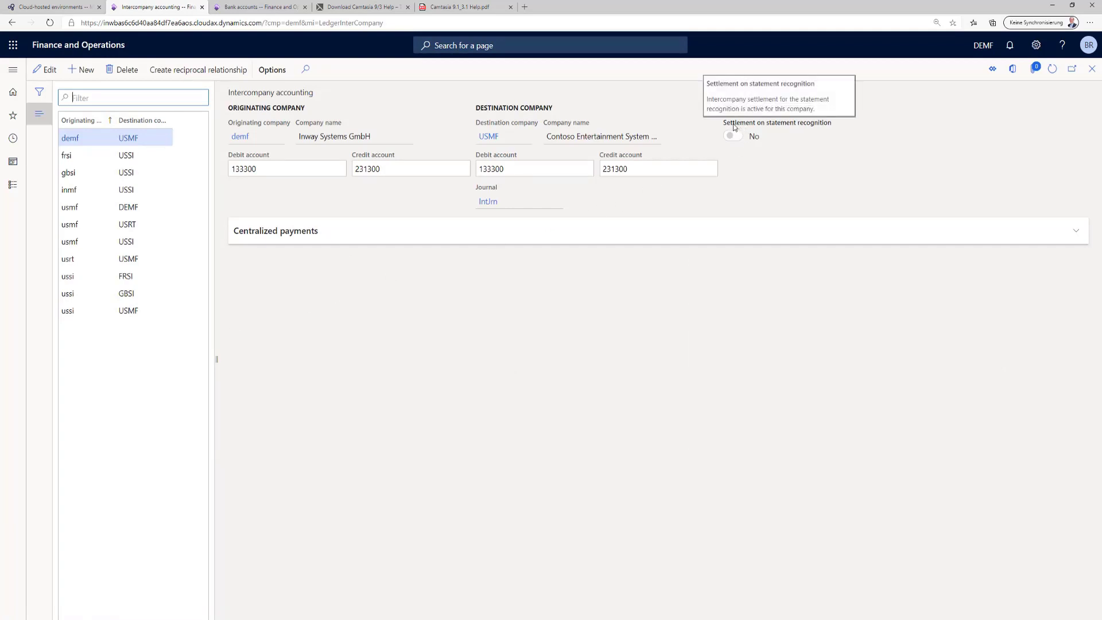
{"action": "left_click", "coordinate": [48, 70]}
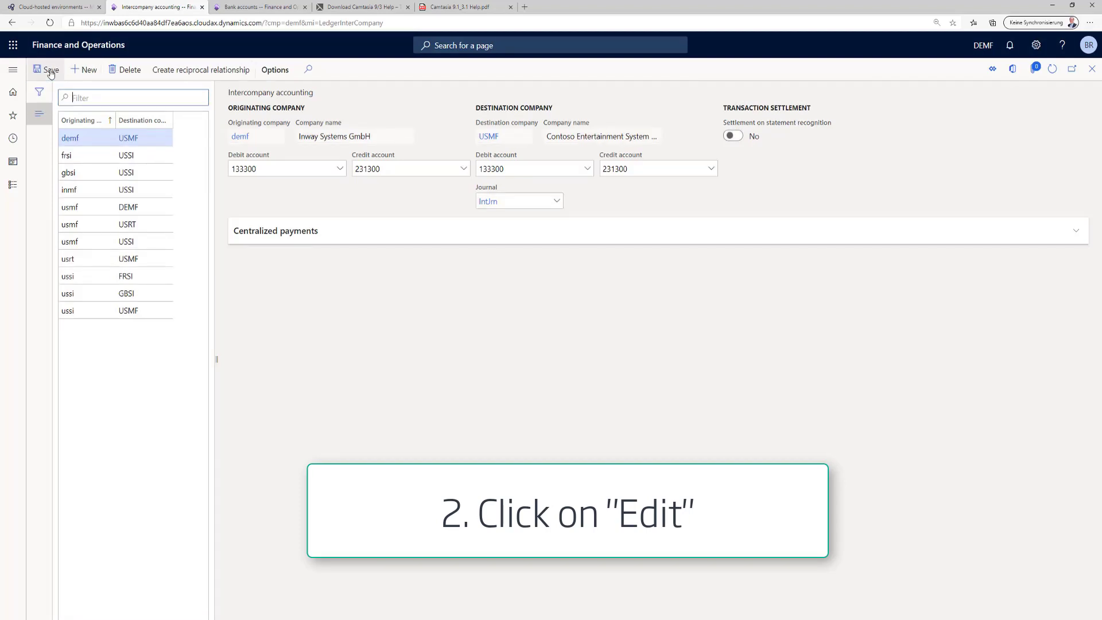
{"action": "left_click", "coordinate": [739, 139]}
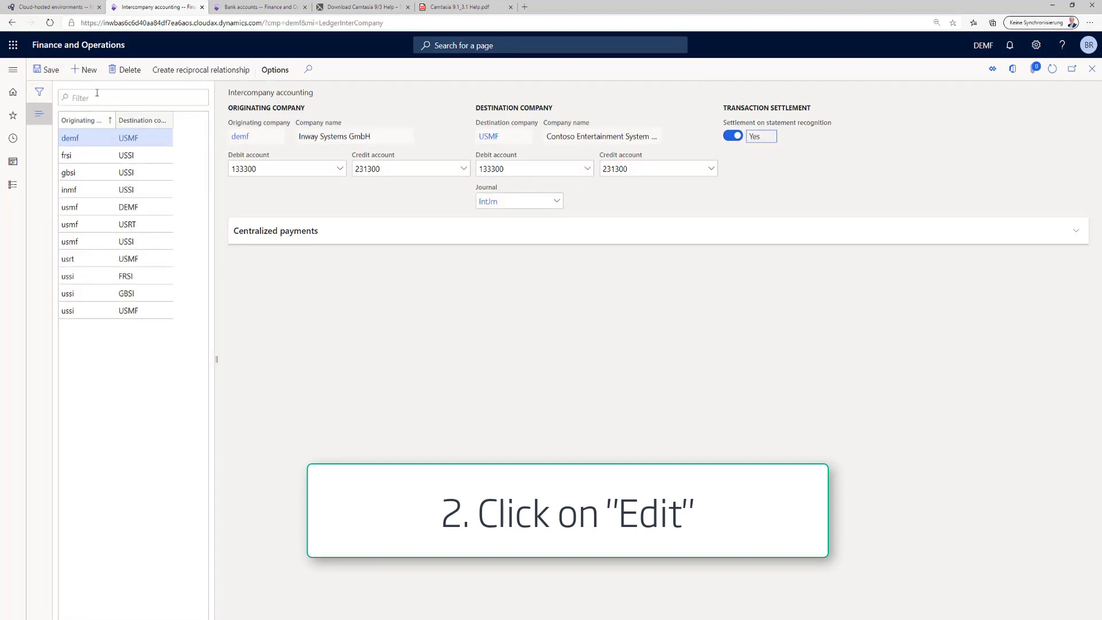
{"action": "left_click", "coordinate": [46, 71]}
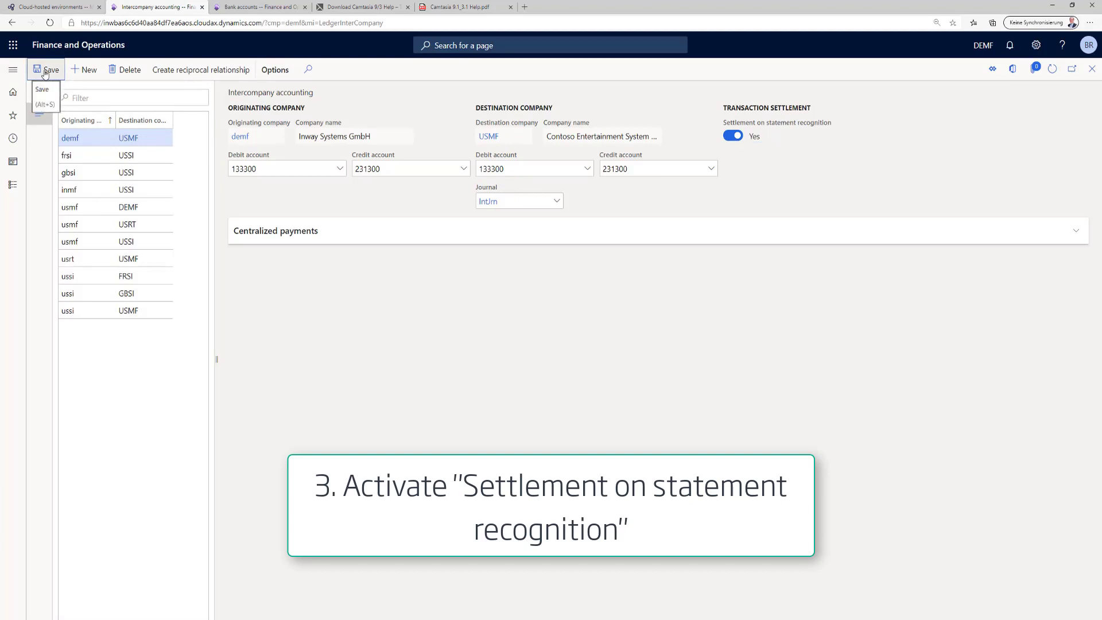